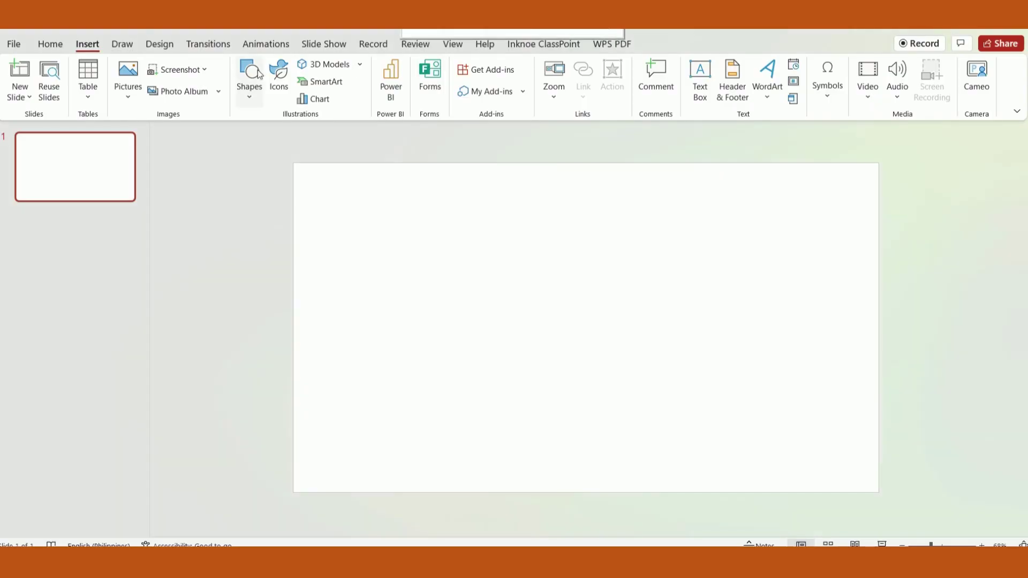
Step: Draw a rounded rectangle near the slide centre with much rounder corners, slightly shortened
{"action": "left_click", "coordinate": [252, 79]}
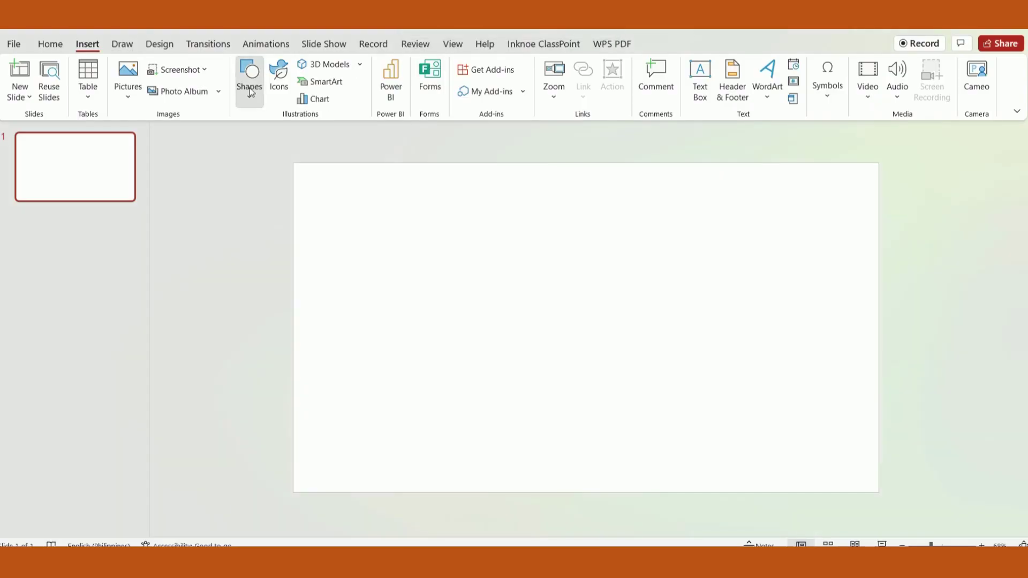
{"action": "left_click", "coordinate": [321, 136]}
{"action": "left_click_drag", "start_coordinate": [512, 268], "coordinate": [665, 408]}
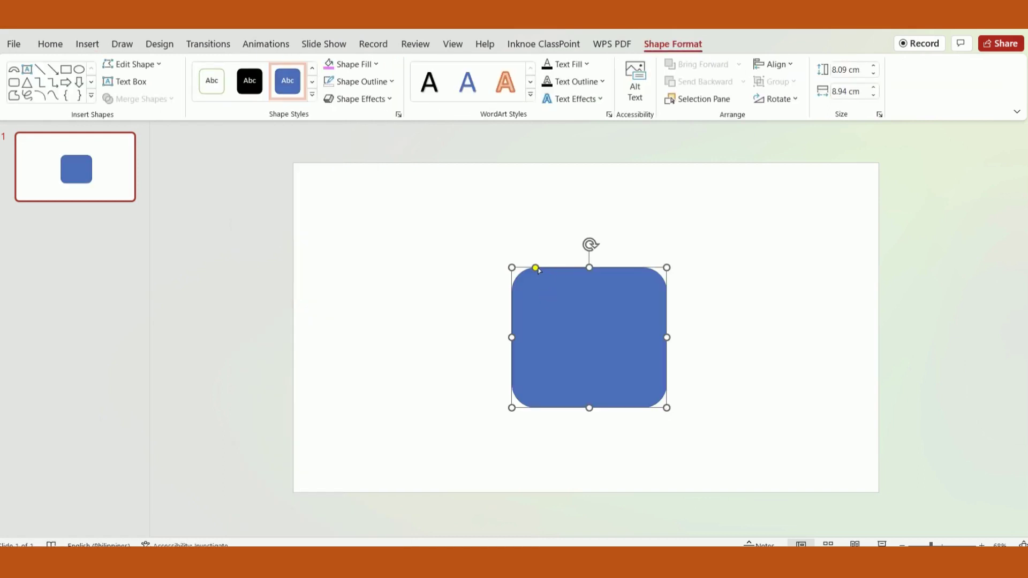
{"action": "left_click_drag", "start_coordinate": [536, 269], "coordinate": [572, 281]}
{"action": "left_click_drag", "start_coordinate": [597, 351], "coordinate": [594, 347]}
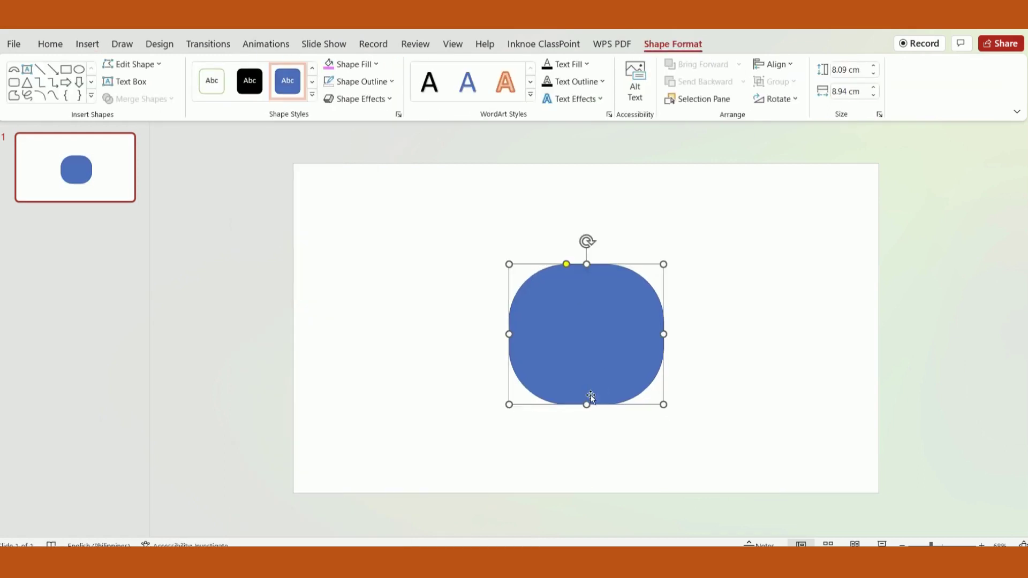
{"action": "left_click_drag", "start_coordinate": [590, 405], "coordinate": [589, 400]}
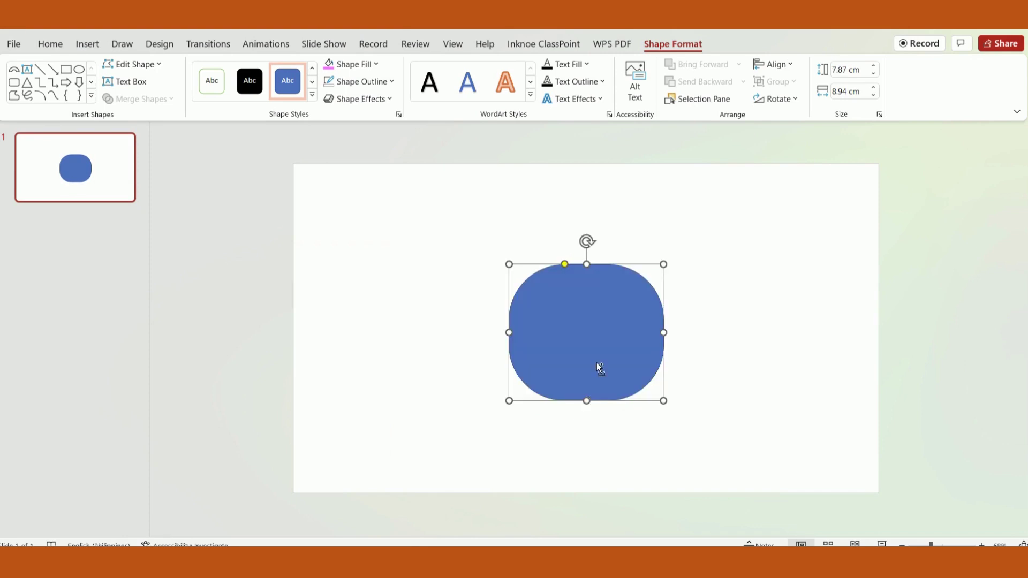
Step: Duplicate the rounded square and place the copy to the left of the original
{"action": "key", "text": "ctrl+c"}
{"action": "key", "text": "ctrl+v"}
{"action": "left_click_drag", "start_coordinate": [598, 366], "coordinate": [419, 371]}
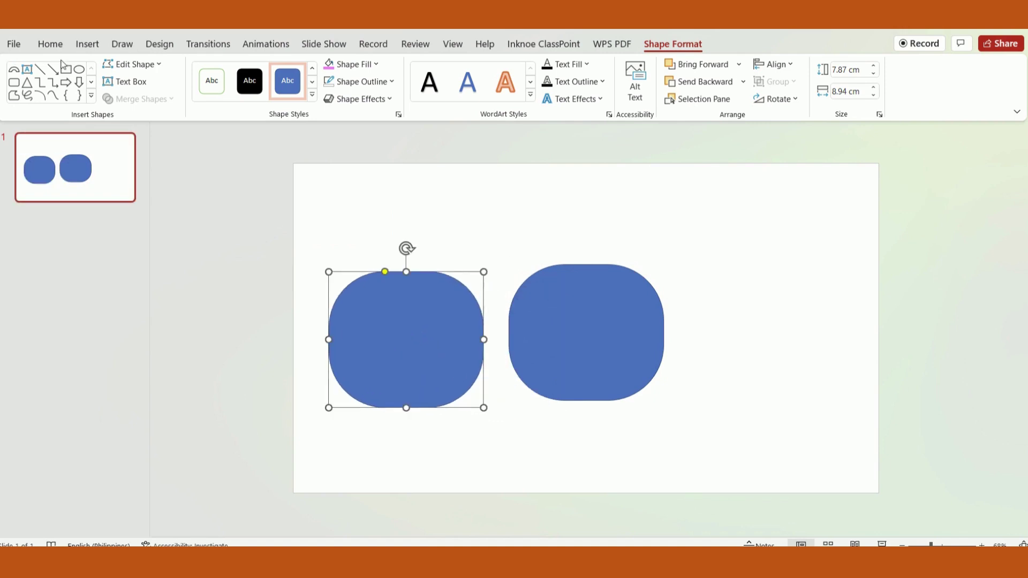
Step: Draw a wide oval across the top of the left square and select both shapes
{"action": "left_click", "coordinate": [80, 70]}
{"action": "left_click_drag", "start_coordinate": [294, 259], "coordinate": [525, 374]}
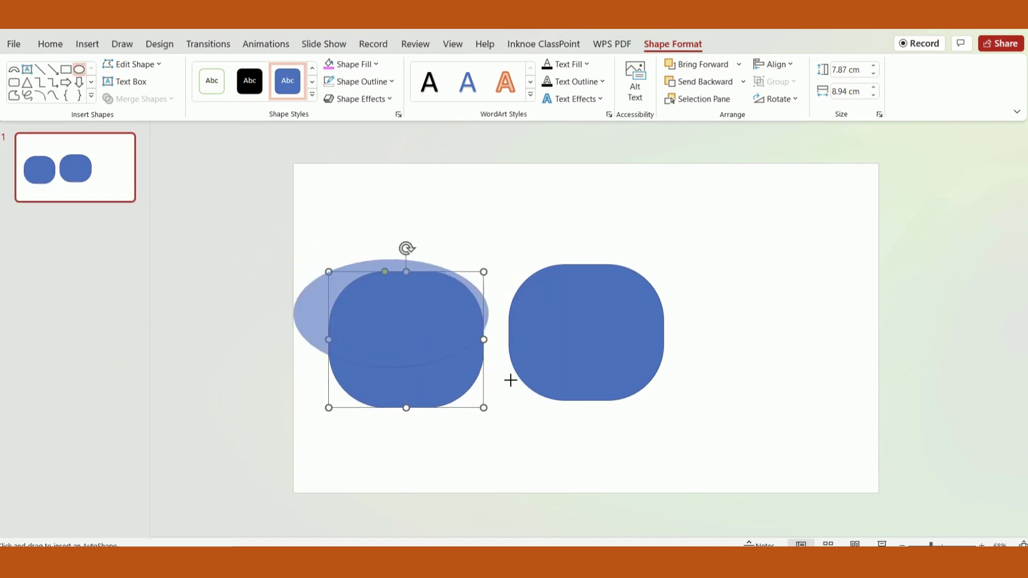
{"action": "left_click_drag", "start_coordinate": [442, 316], "coordinate": [438, 313]}
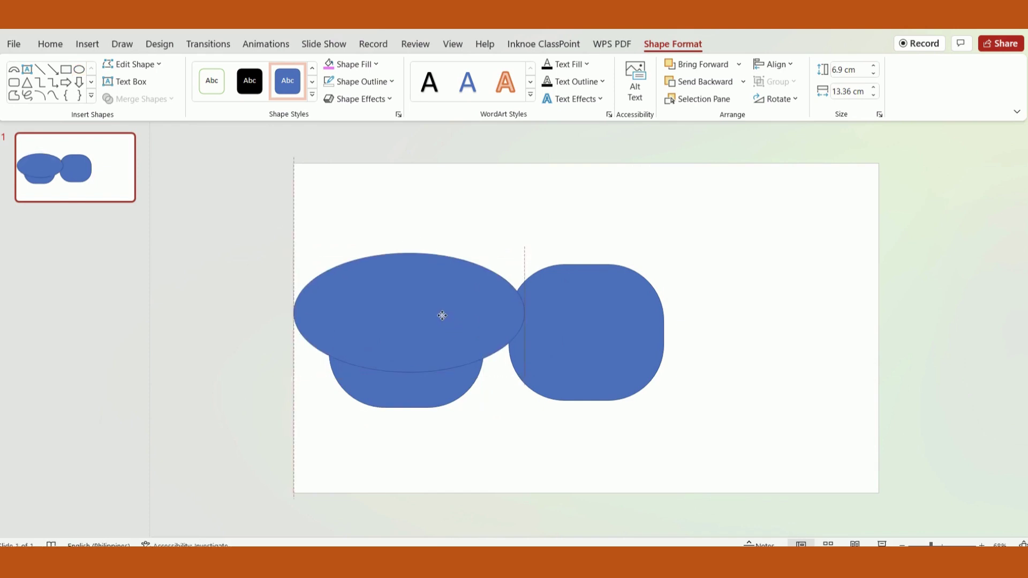
{"action": "left_click", "coordinate": [448, 392], "text": "shift"}
{"action": "left_click", "coordinate": [139, 99]}
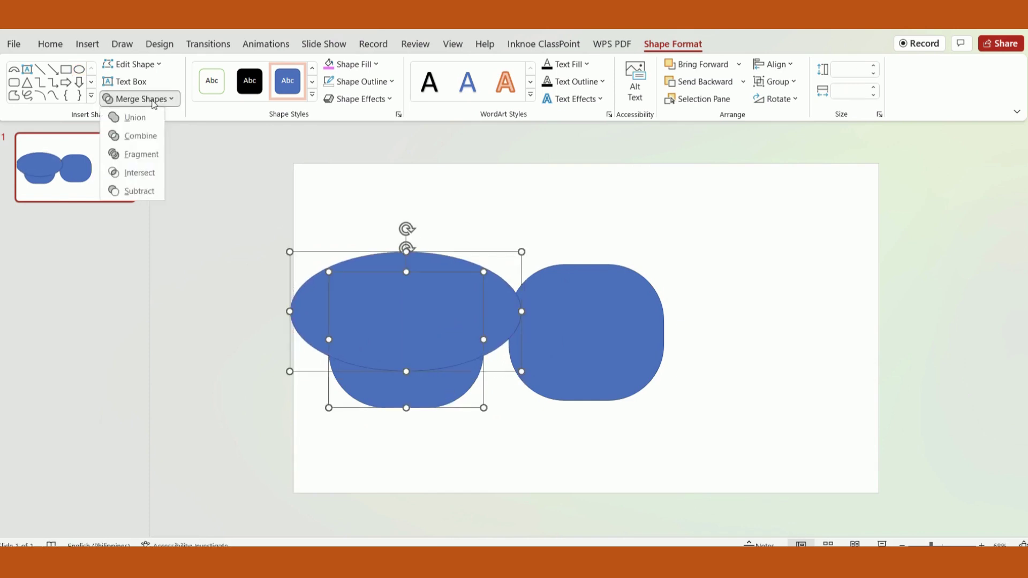
Step: Fragment the oval and left square, deleting the top piece and oval ring to keep the crescent
{"action": "left_click", "coordinate": [138, 153]}
{"action": "left_click", "coordinate": [493, 430]}
{"action": "left_click_drag", "start_coordinate": [417, 337], "coordinate": [412, 244]}
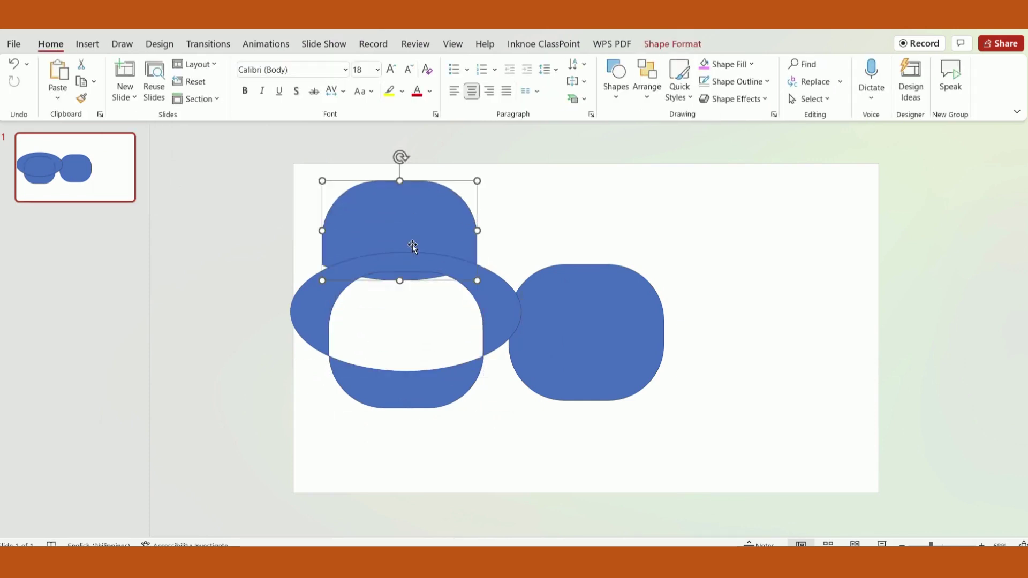
{"action": "key", "text": "Delete"}
{"action": "left_click", "coordinate": [433, 267]}
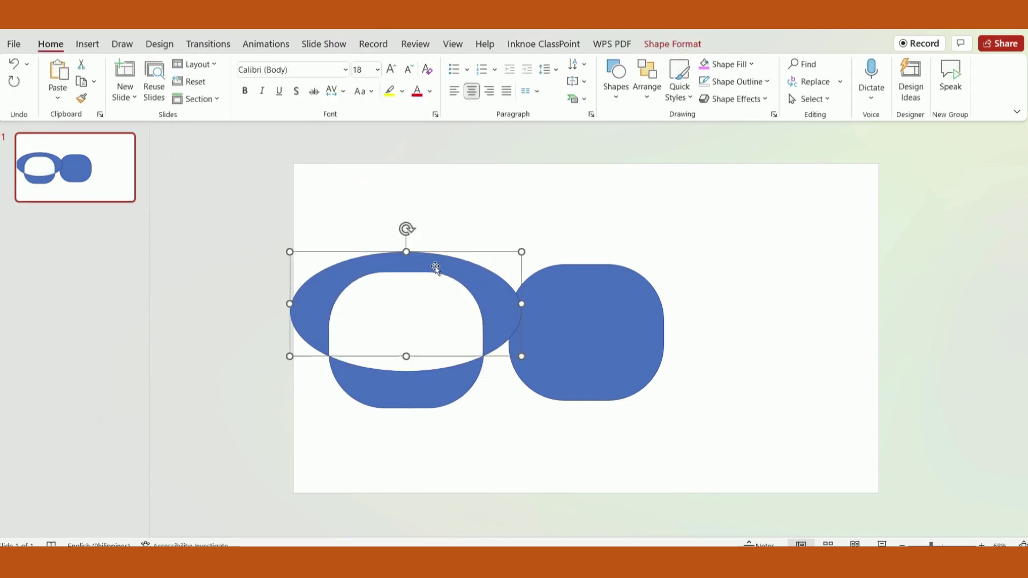
{"action": "key", "text": "Delete"}
{"action": "left_click_drag", "start_coordinate": [416, 387], "coordinate": [411, 367]}
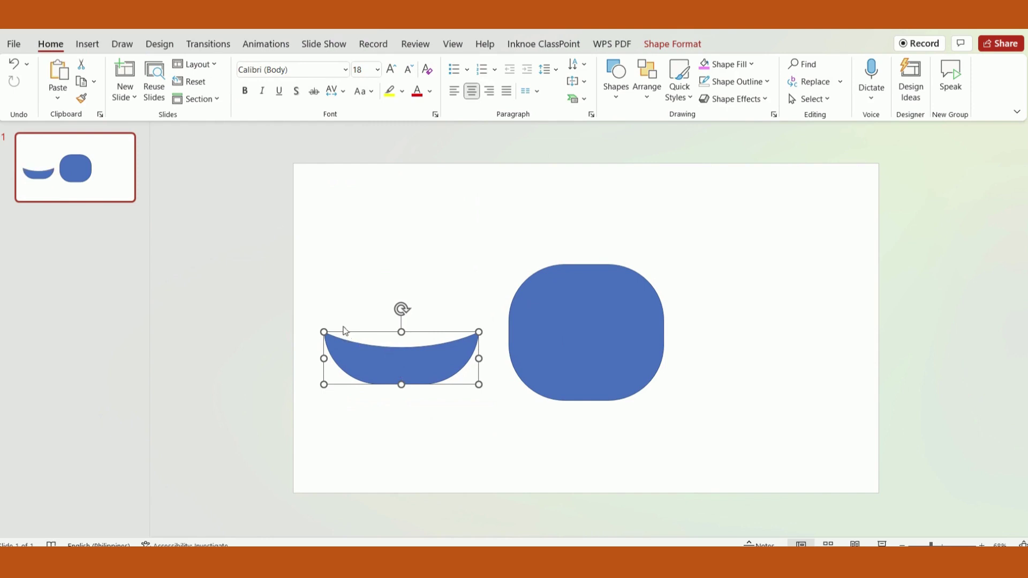
Step: Add a small rounded rectangle and move it and the crescent onto the head's lower half
{"action": "left_click", "coordinate": [87, 44]}
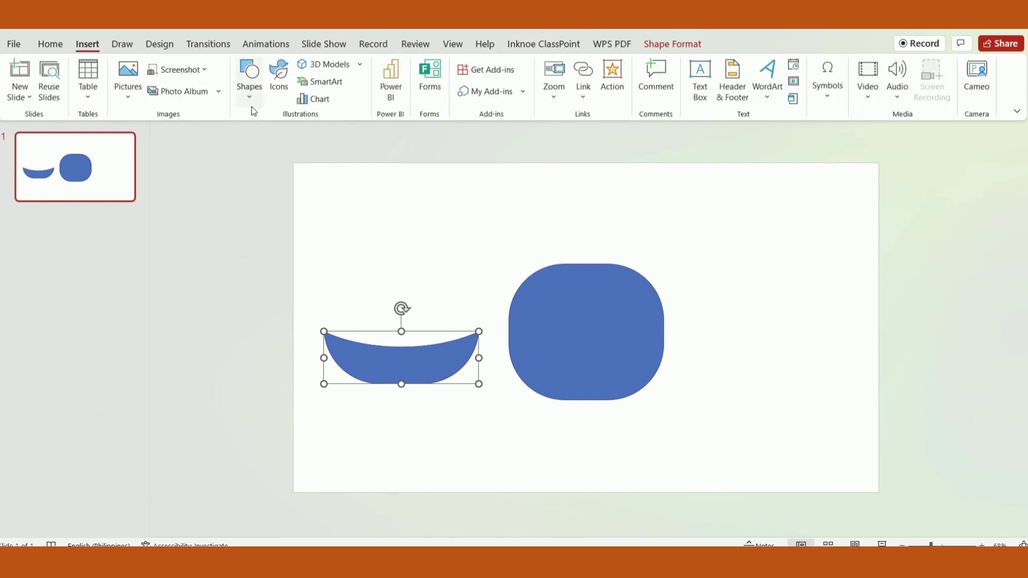
{"action": "left_click", "coordinate": [249, 80]}
{"action": "left_click", "coordinate": [321, 136]}
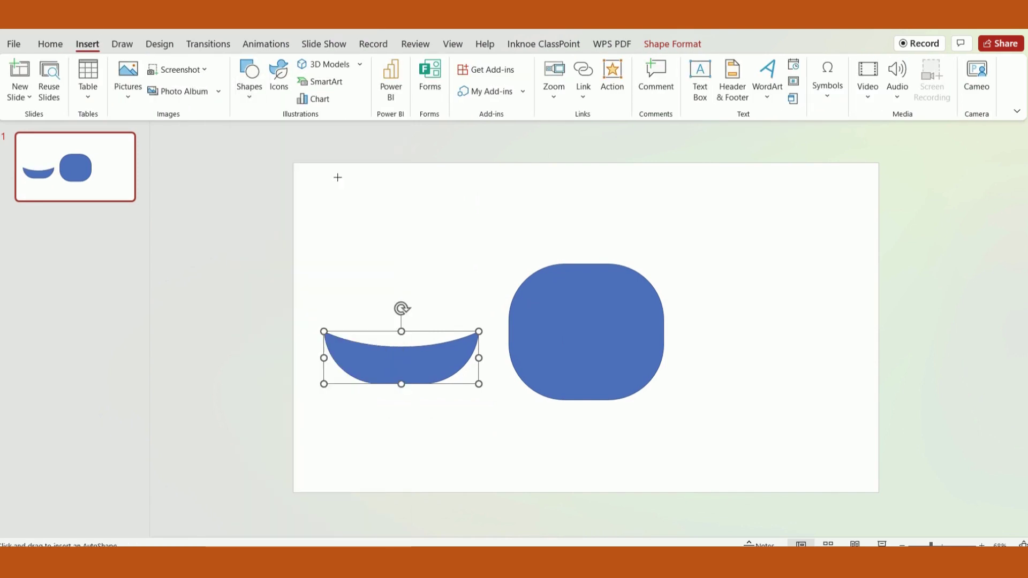
{"action": "left_click_drag", "start_coordinate": [343, 203], "coordinate": [400, 274]}
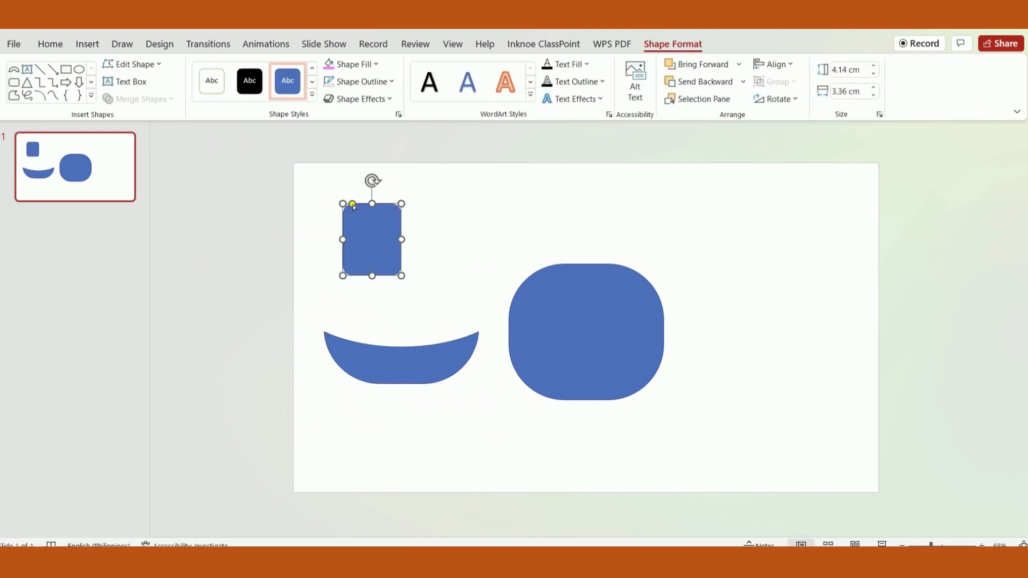
{"action": "mouse_move", "coordinate": [363, 204]}
{"action": "left_mouse_down"}
{"action": "mouse_move", "coordinate": [438, 270]}
{"action": "mouse_move", "coordinate": [592, 356]}
{"action": "left_mouse_up"}
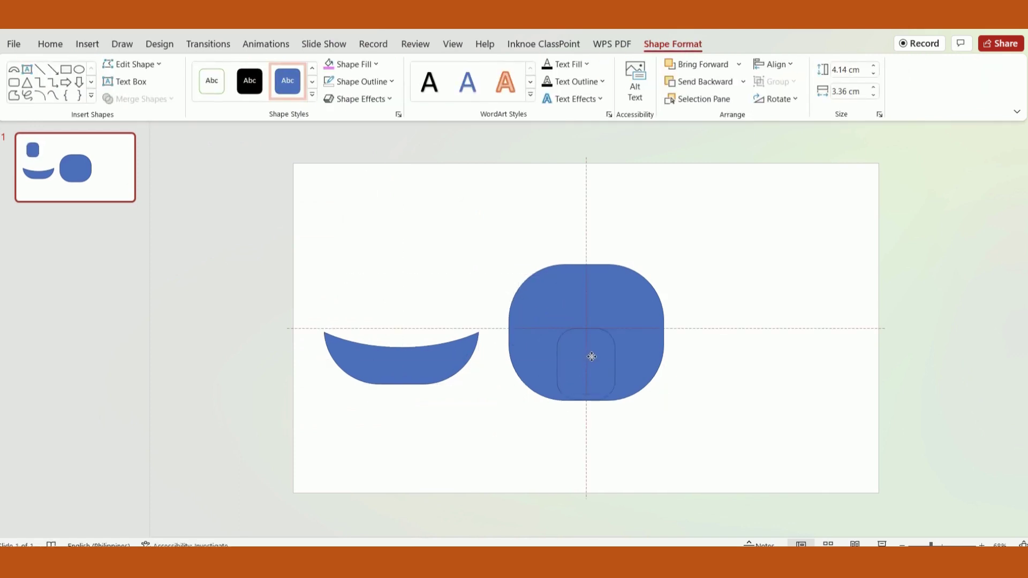
{"action": "left_click_drag", "start_coordinate": [409, 355], "coordinate": [589, 371]}
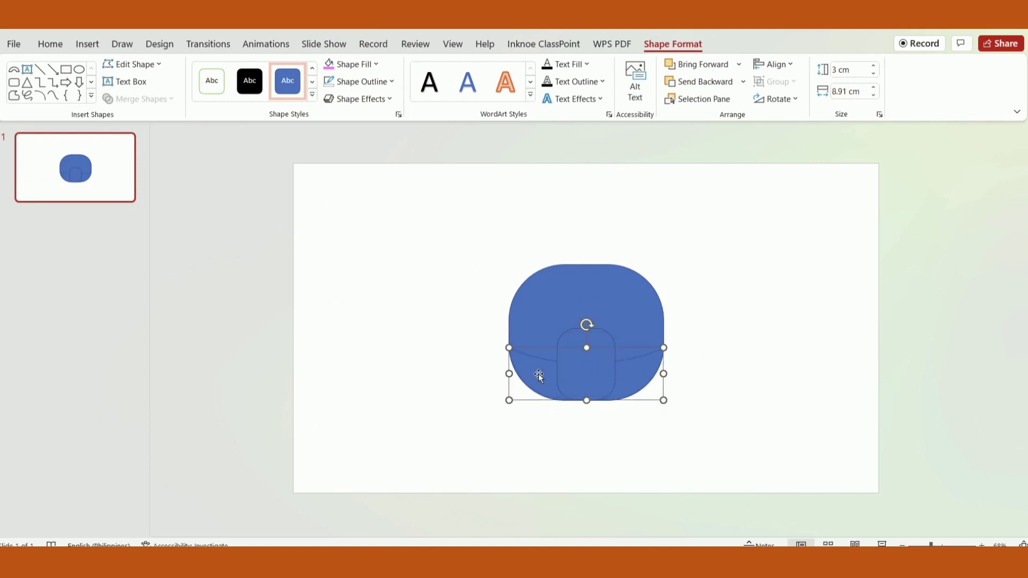
Step: Fill the small rectangle and crescent muzzle pieces light peach
{"action": "left_click", "coordinate": [577, 371], "text": "shift"}
{"action": "left_click", "coordinate": [352, 65]}
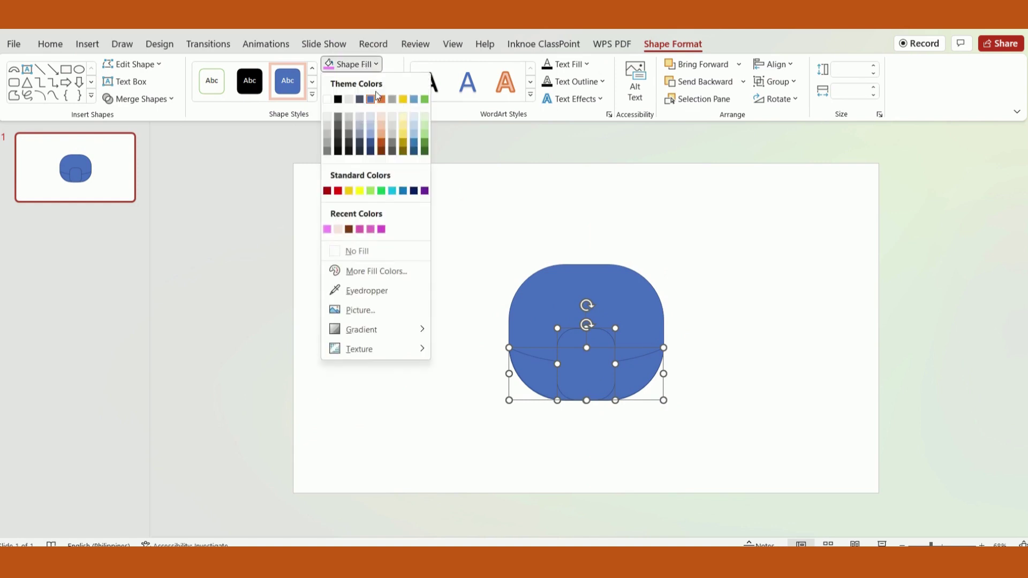
{"action": "left_click", "coordinate": [381, 126]}
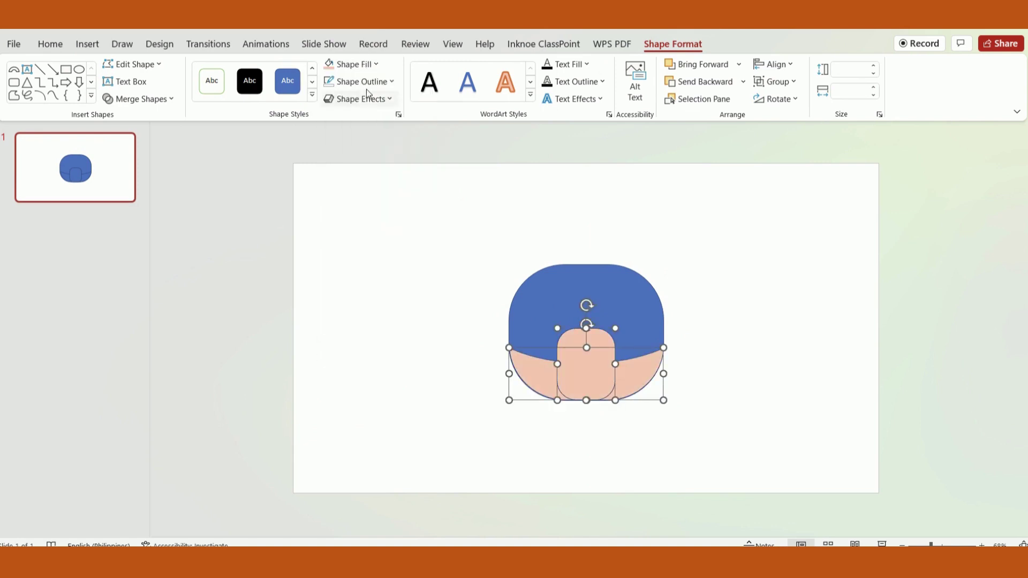
{"action": "left_click", "coordinate": [688, 270]}
Step: Fill the head dark orange-brown and give it a 3 pt black outline
{"action": "left_click", "coordinate": [626, 300]}
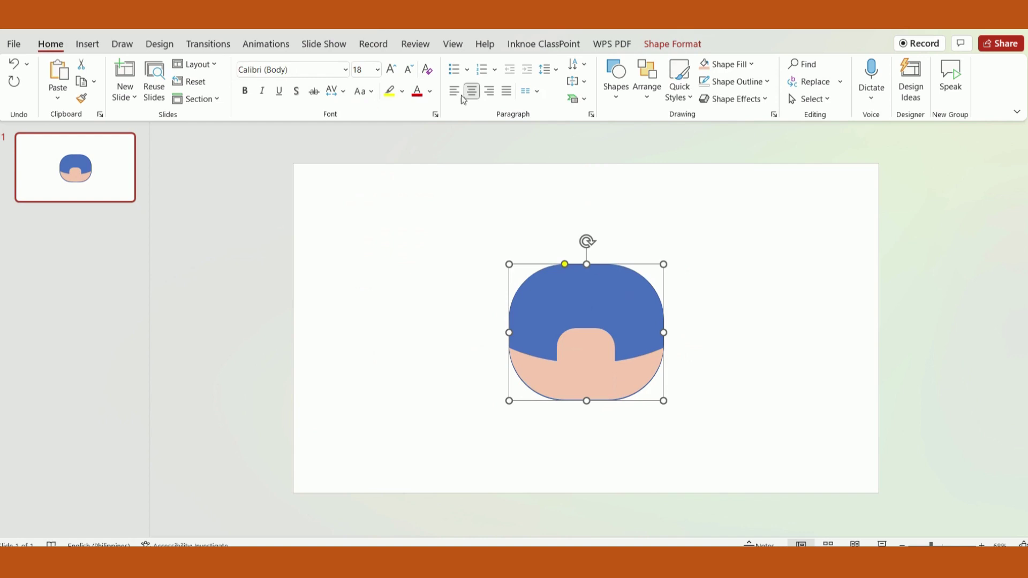
{"action": "left_click", "coordinate": [652, 47]}
{"action": "left_click", "coordinate": [356, 69]}
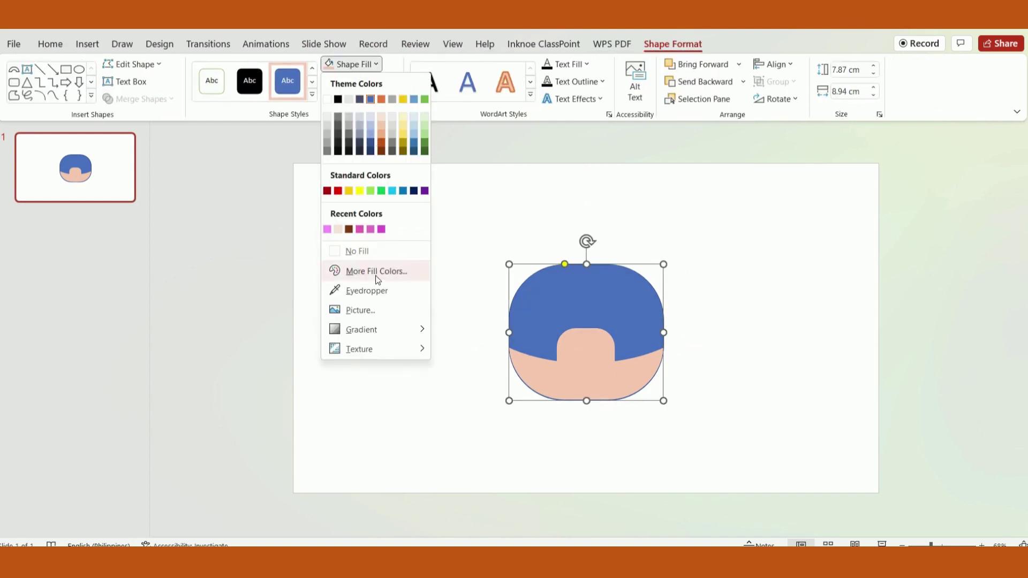
{"action": "left_click", "coordinate": [381, 142]}
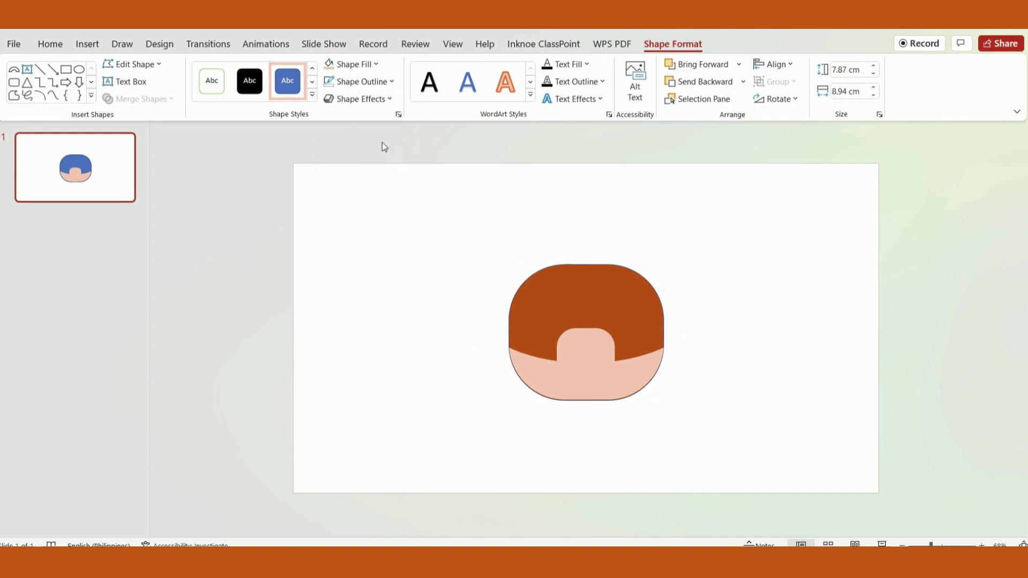
{"action": "left_click", "coordinate": [360, 81]}
{"action": "left_click", "coordinate": [338, 116]}
{"action": "left_click", "coordinate": [368, 85]}
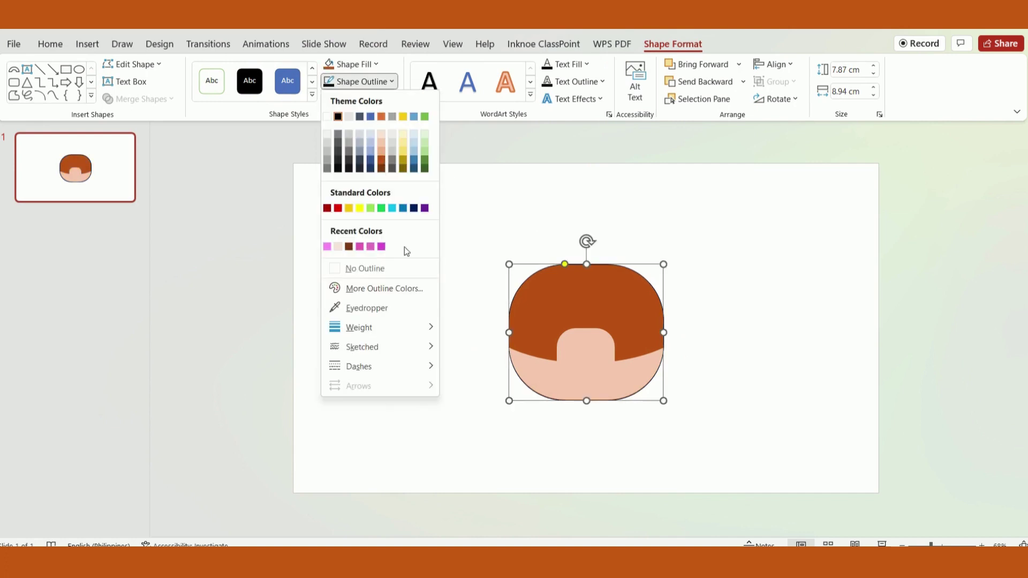
{"action": "mouse_move", "coordinate": [359, 328]}
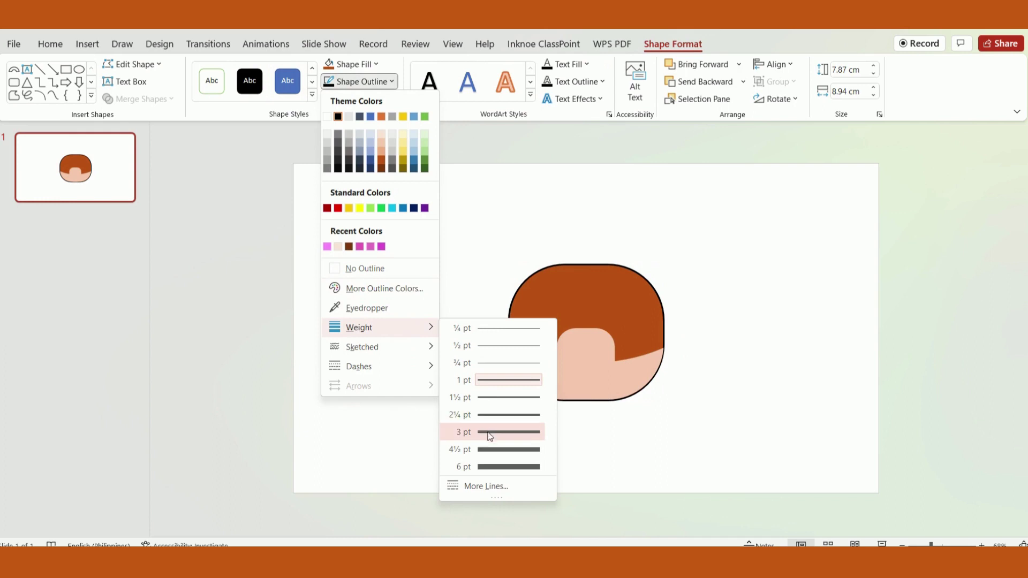
{"action": "left_click", "coordinate": [490, 432]}
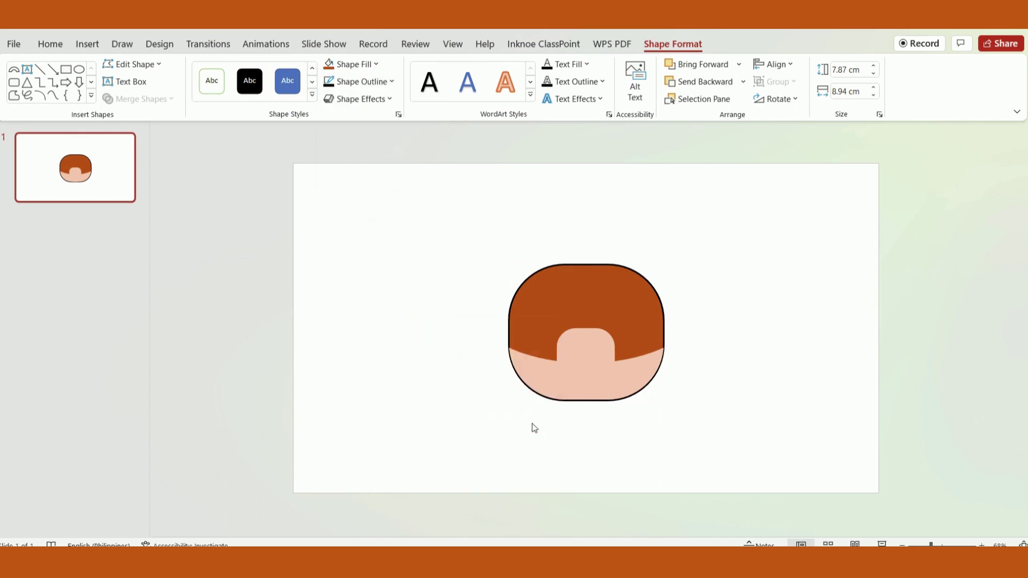
{"action": "left_click", "coordinate": [715, 400]}
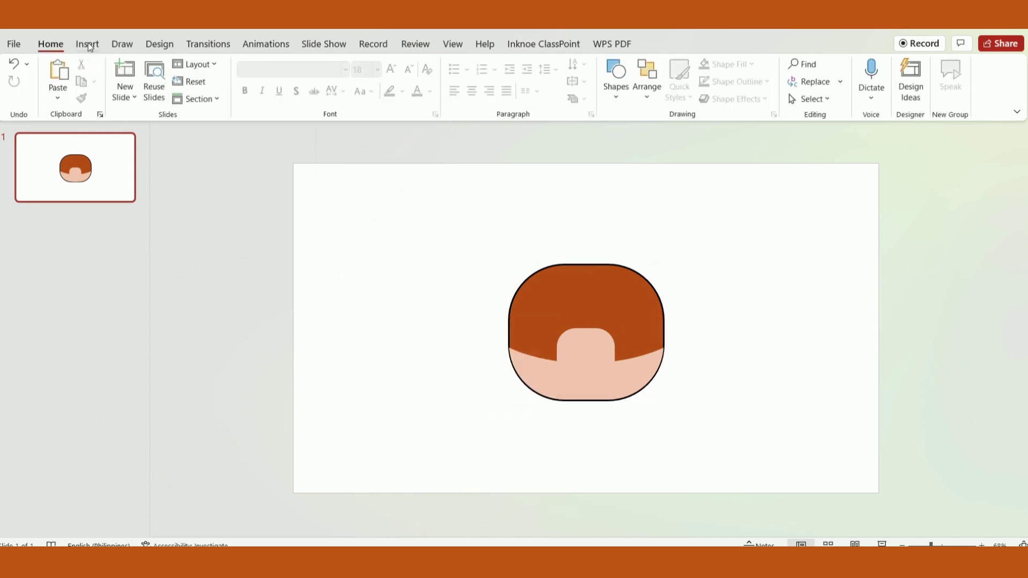
Step: Draw a new blue circle, place the medium circle below-right of the big one, and select the medium and small circles
{"action": "left_click", "coordinate": [88, 44]}
{"action": "left_click", "coordinate": [249, 80]}
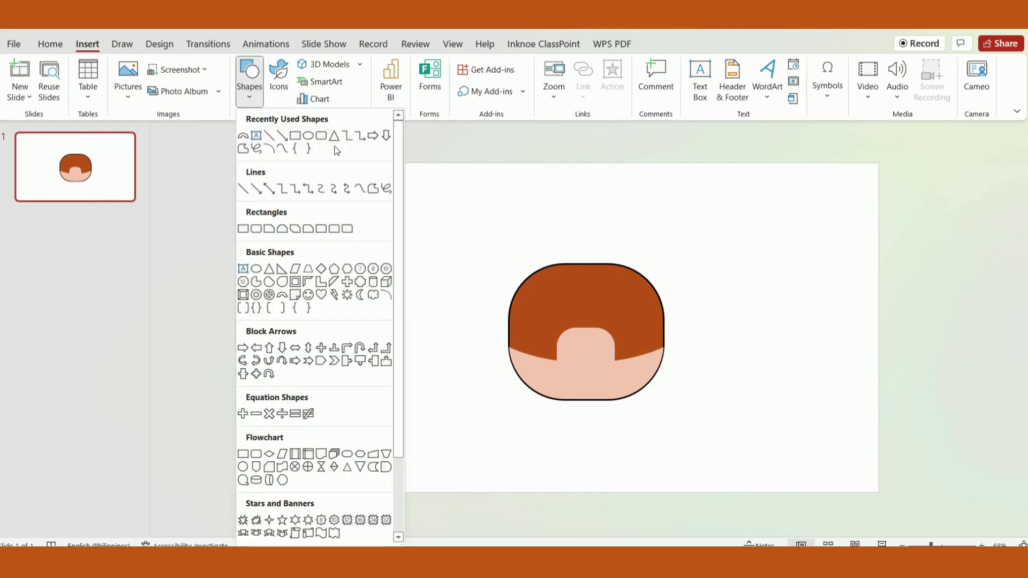
{"action": "left_click", "coordinate": [309, 136]}
{"action": "mouse_move", "coordinate": [329, 224]}
{"action": "left_mouse_down"}
{"action": "mouse_move", "coordinate": [379, 274]}
{"action": "mouse_move", "coordinate": [410, 367]}
{"action": "mouse_move", "coordinate": [385, 334]}
{"action": "left_mouse_up"}
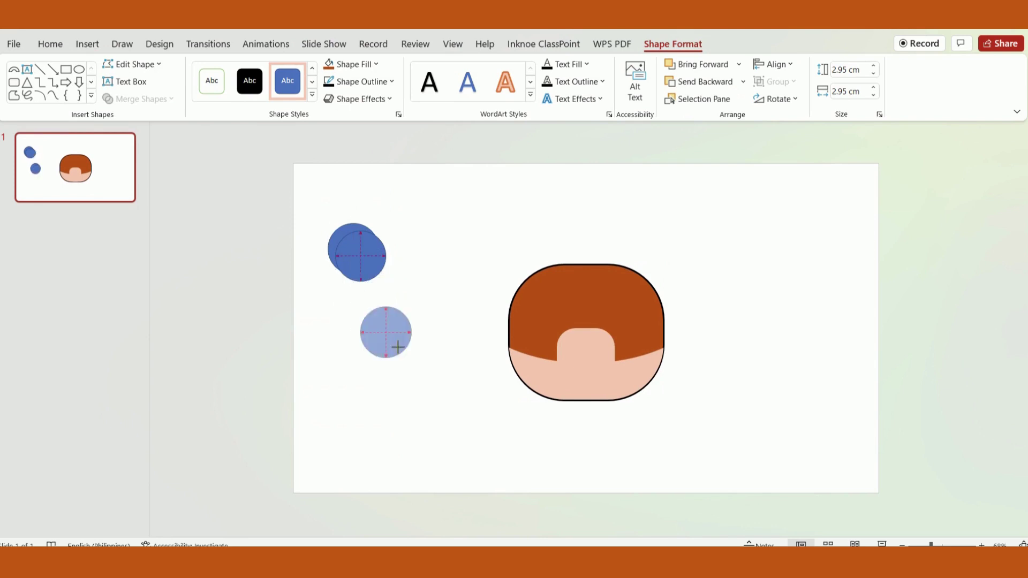
{"action": "mouse_move", "coordinate": [375, 278]}
{"action": "left_mouse_down"}
{"action": "mouse_move", "coordinate": [421, 311]}
{"action": "mouse_move", "coordinate": [406, 298]}
{"action": "left_mouse_up"}
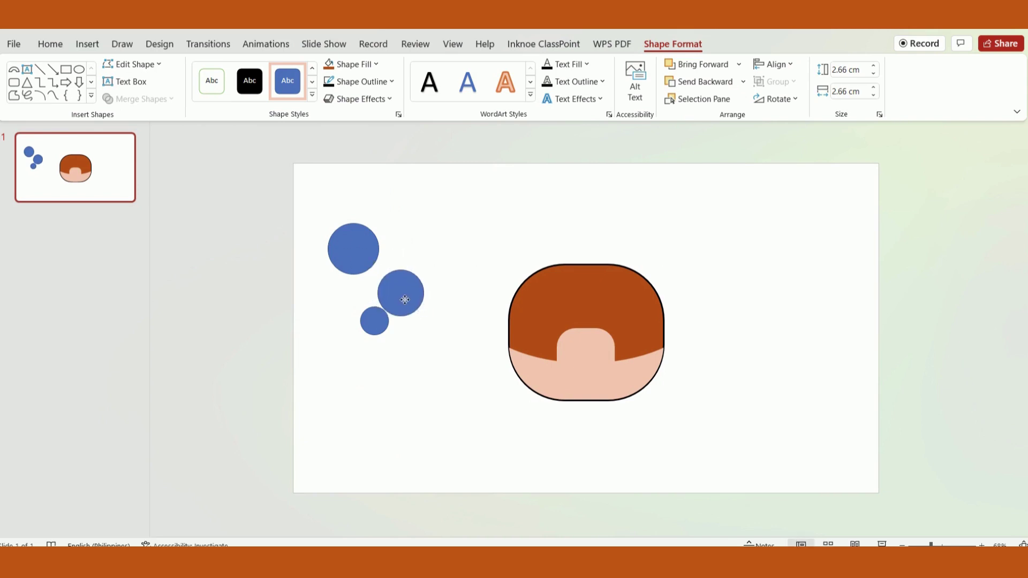
{"action": "left_click", "coordinate": [375, 323], "text": "shift"}
Step: Group the two small circles, fill them white, and remove their outline
{"action": "key", "text": "ctrl+g"}
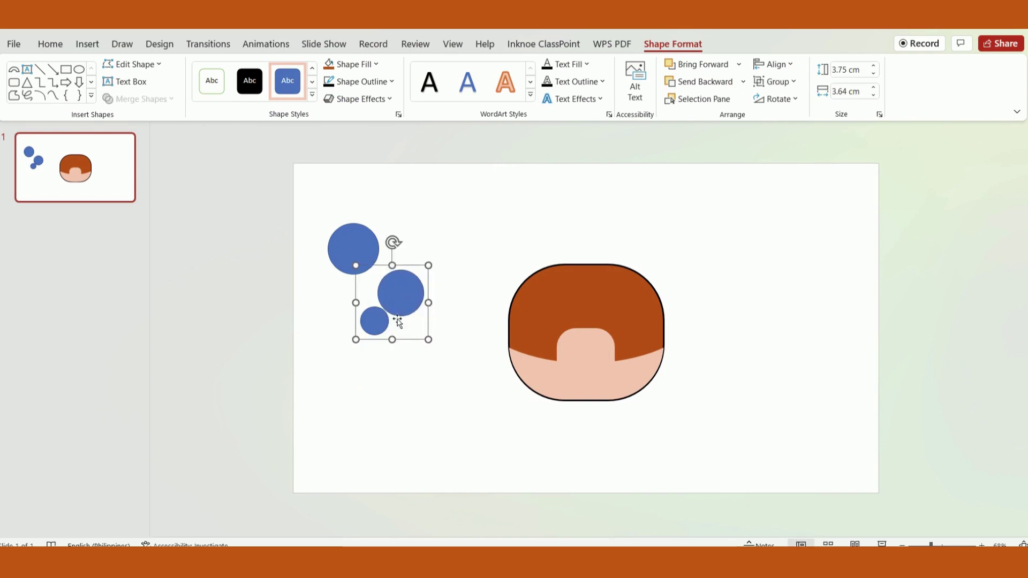
{"action": "left_click", "coordinate": [367, 67]}
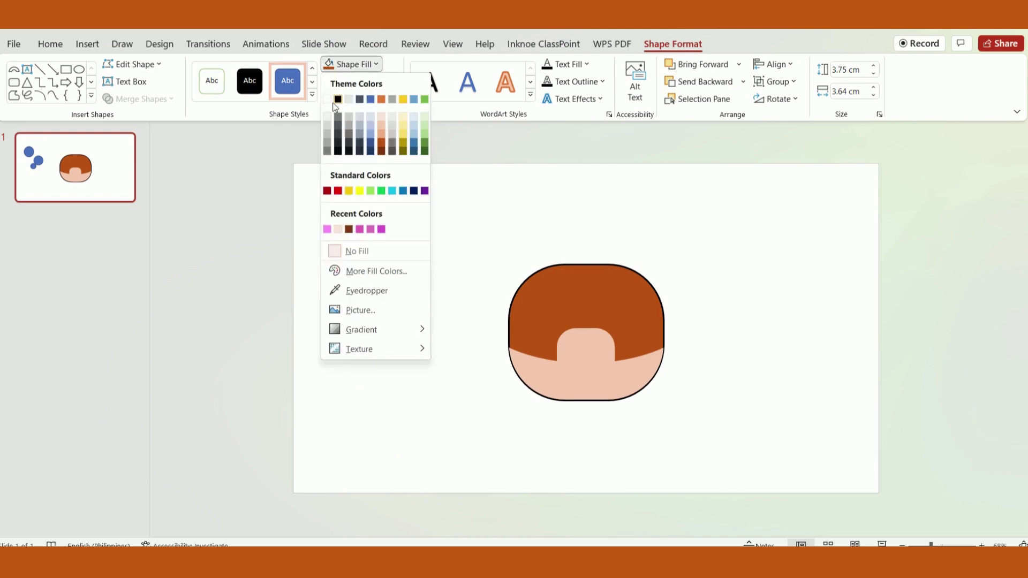
{"action": "left_click", "coordinate": [341, 96]}
{"action": "left_click", "coordinate": [353, 64]}
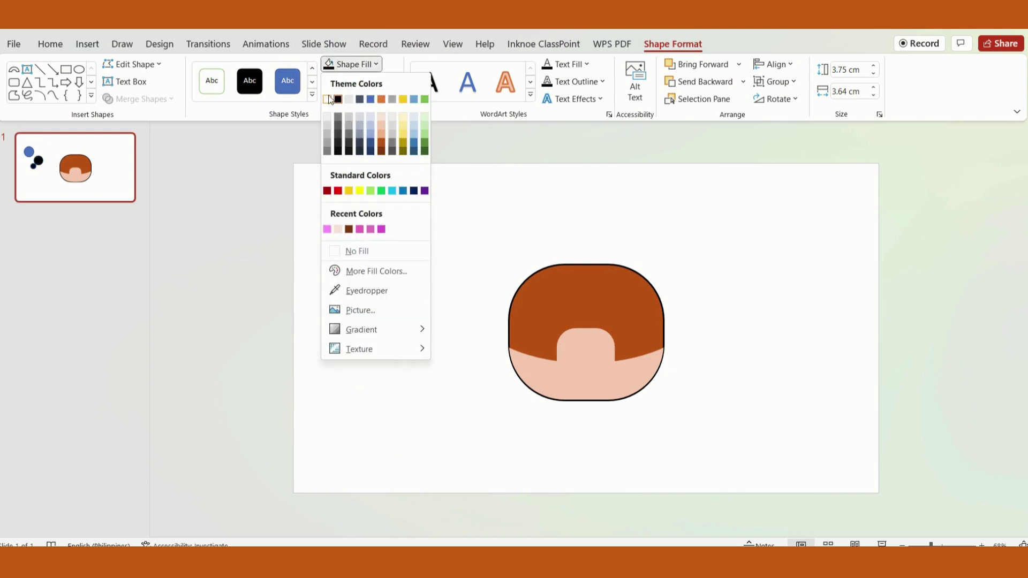
{"action": "left_click", "coordinate": [329, 100]}
{"action": "left_click", "coordinate": [358, 81]}
{"action": "left_click", "coordinate": [357, 263]}
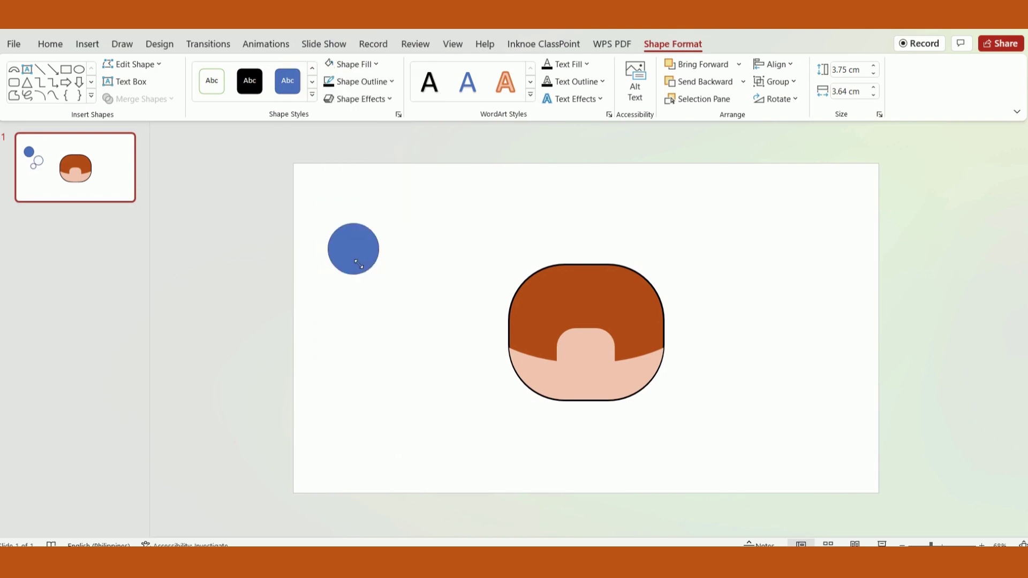
Step: Fill the big circle black and shrink the white highlights onto it as one eye
{"action": "left_click", "coordinate": [356, 252]}
{"action": "left_click", "coordinate": [373, 66]}
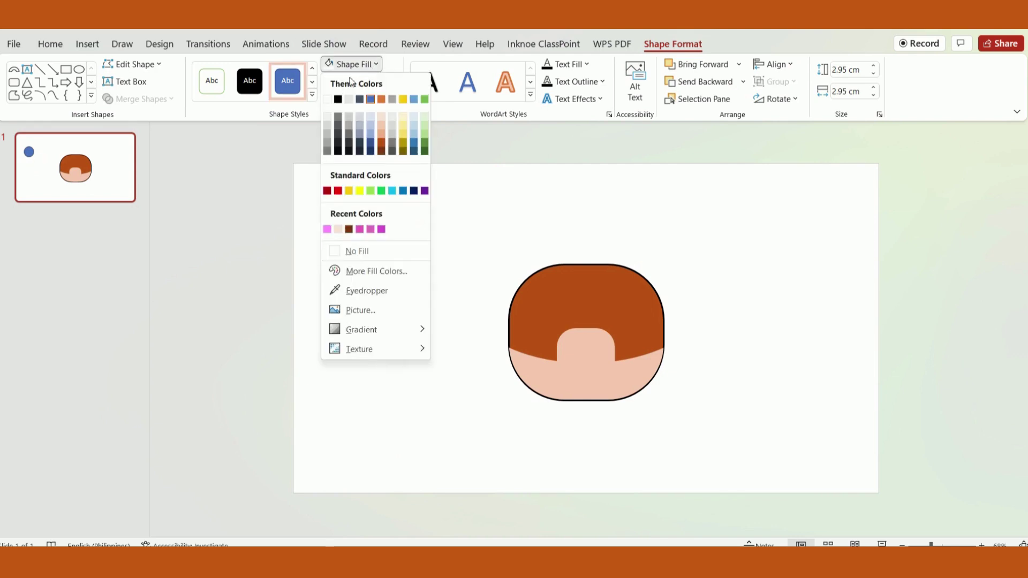
{"action": "left_click", "coordinate": [344, 99]}
{"action": "left_click", "coordinate": [394, 284]}
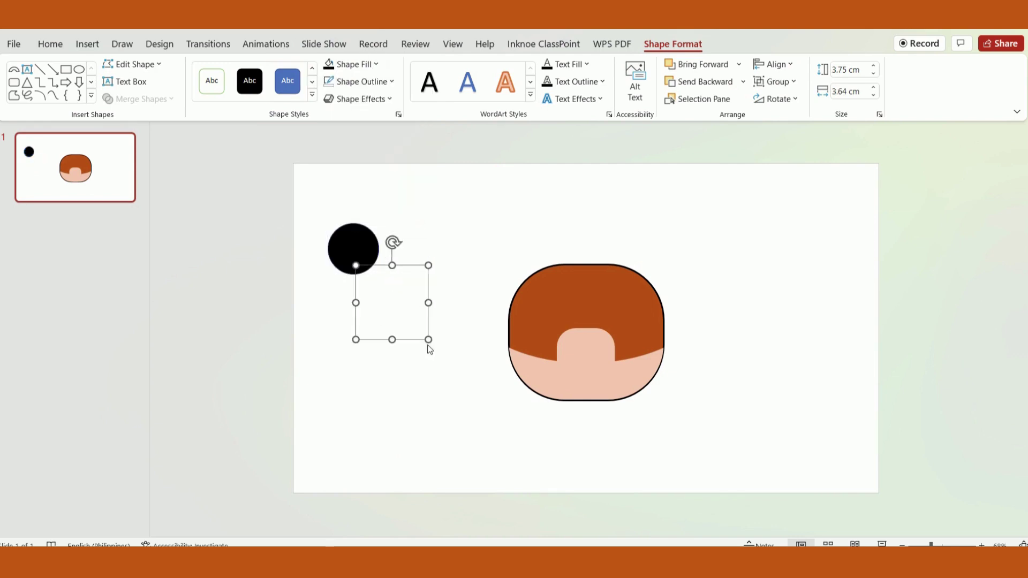
{"action": "mouse_move", "coordinate": [429, 339]}
{"action": "left_mouse_down"}
{"action": "mouse_move", "coordinate": [363, 254]}
{"action": "mouse_move", "coordinate": [390, 273]}
{"action": "left_mouse_up"}
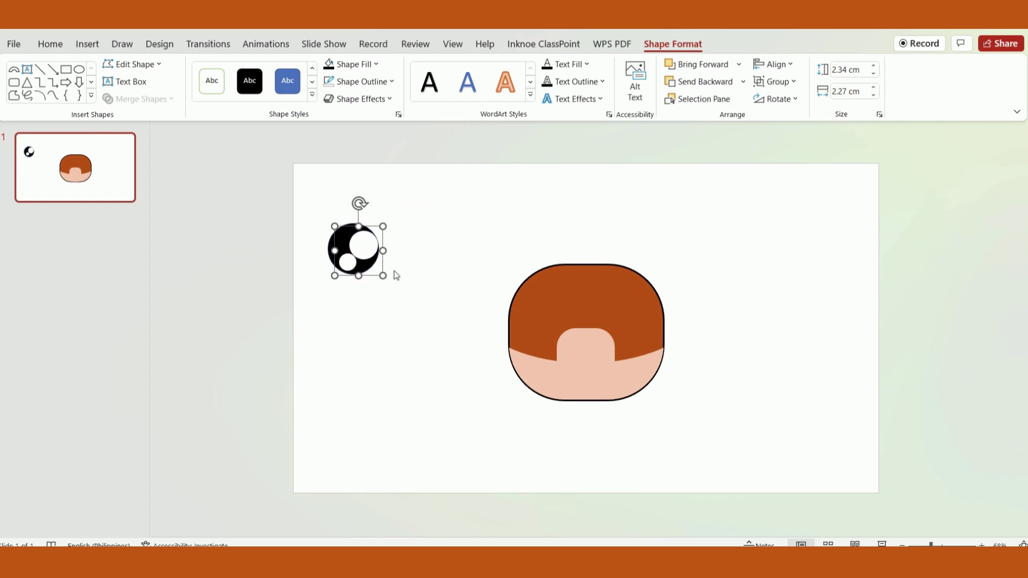
{"action": "left_click_drag", "start_coordinate": [426, 311], "coordinate": [266, 210]}
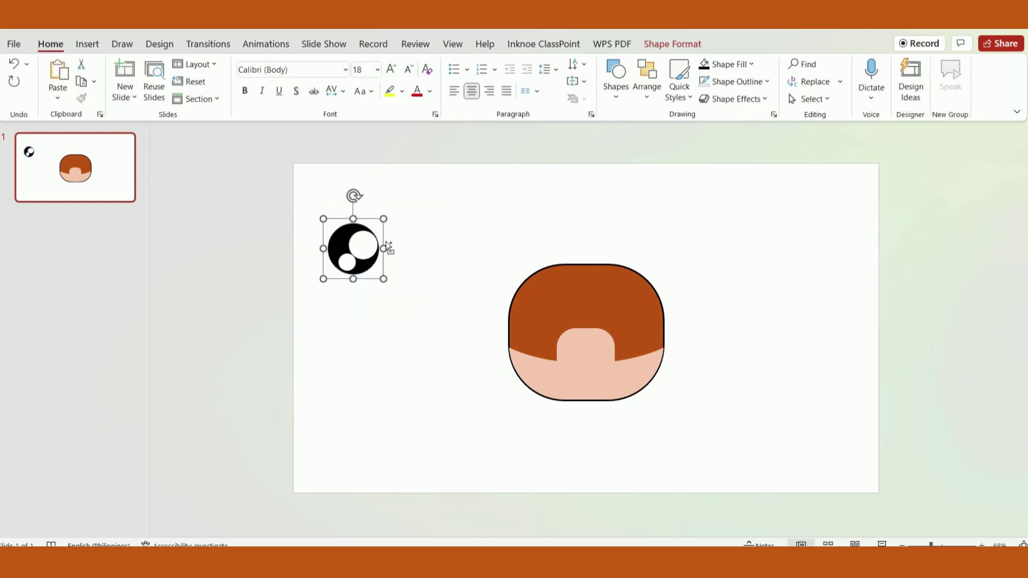
Step: Duplicate the eye beside the original and set the eye to No Outline
{"action": "key", "text": "ctrl+d"}
{"action": "left_click_drag", "start_coordinate": [386, 247], "coordinate": [426, 253]}
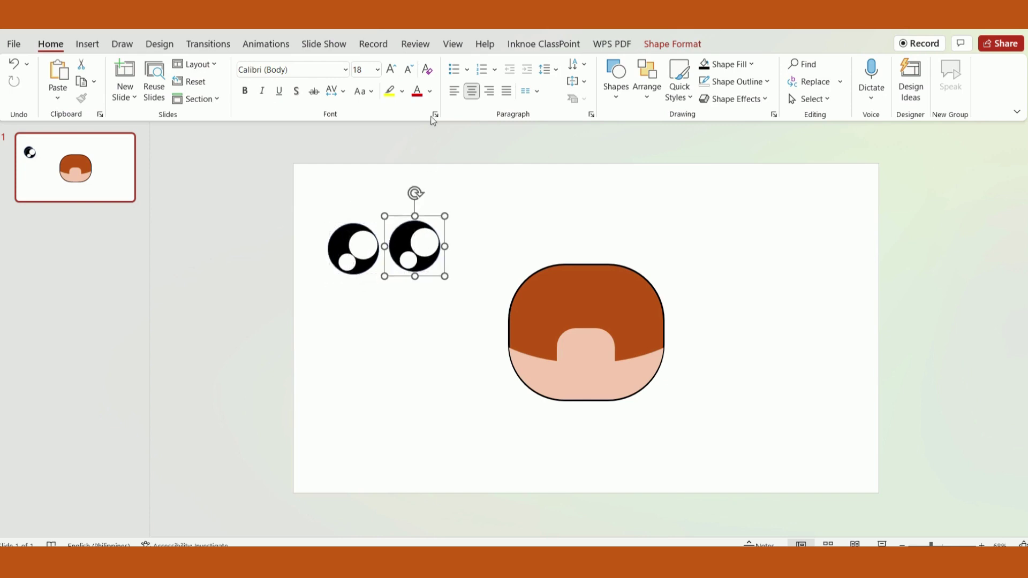
{"action": "left_click", "coordinate": [672, 44]}
{"action": "left_click", "coordinate": [376, 83]}
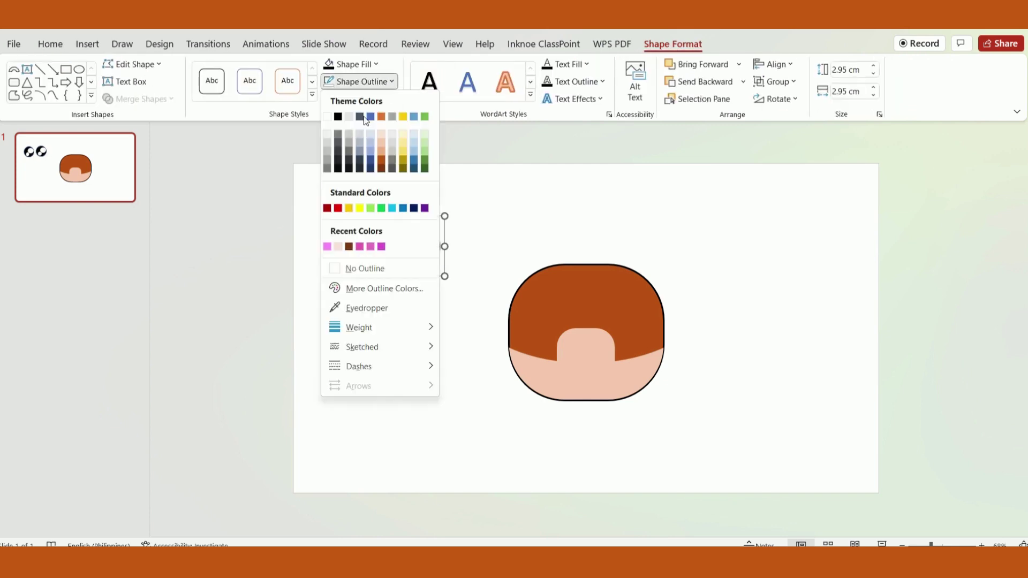
{"action": "left_click", "coordinate": [357, 268]}
Step: Shrink both eyes to about 2.06 cm and move one onto the face's left side
{"action": "left_click", "coordinate": [337, 233]}
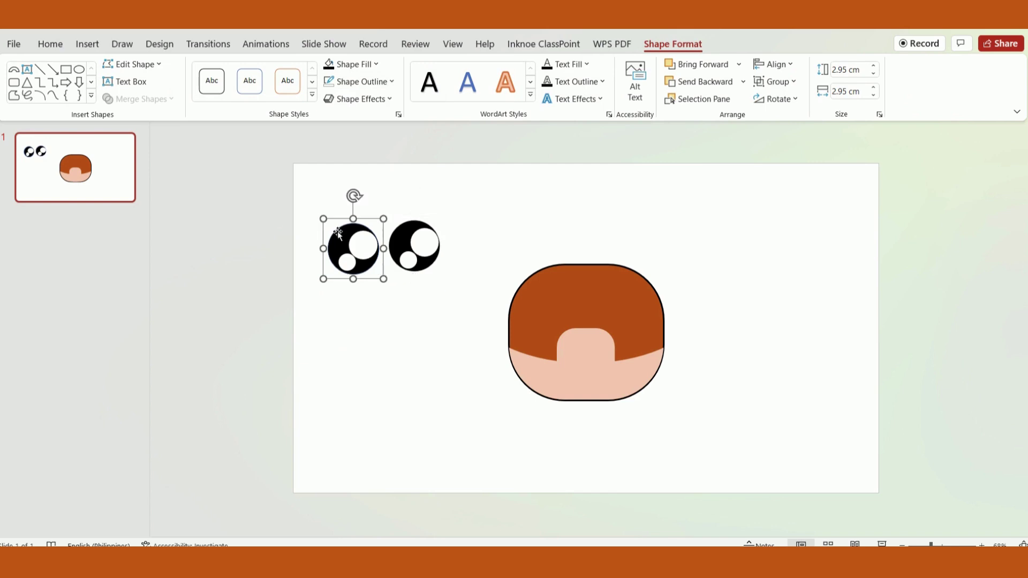
{"action": "left_click", "coordinate": [444, 275]}
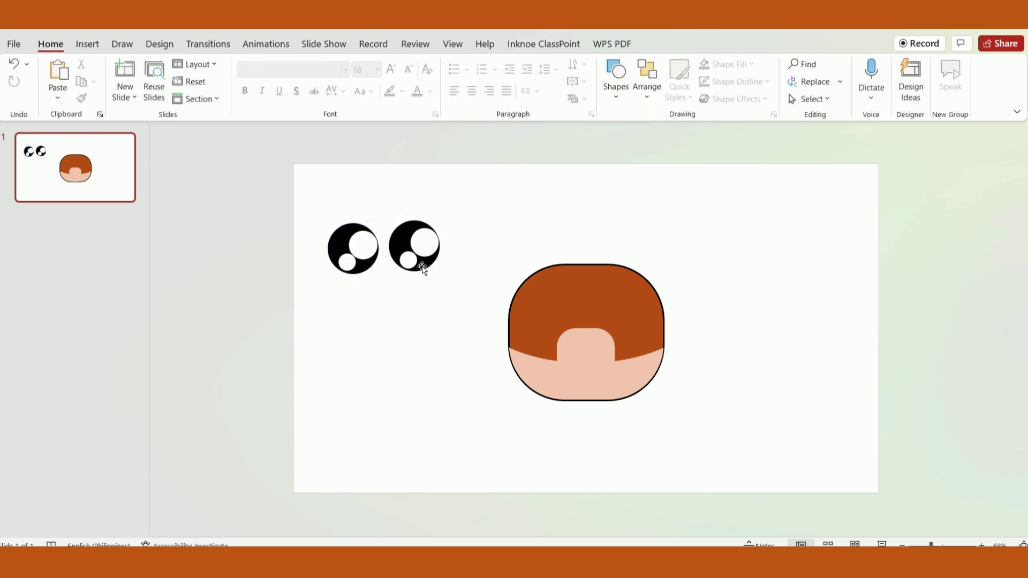
{"action": "left_click", "coordinate": [363, 262]}
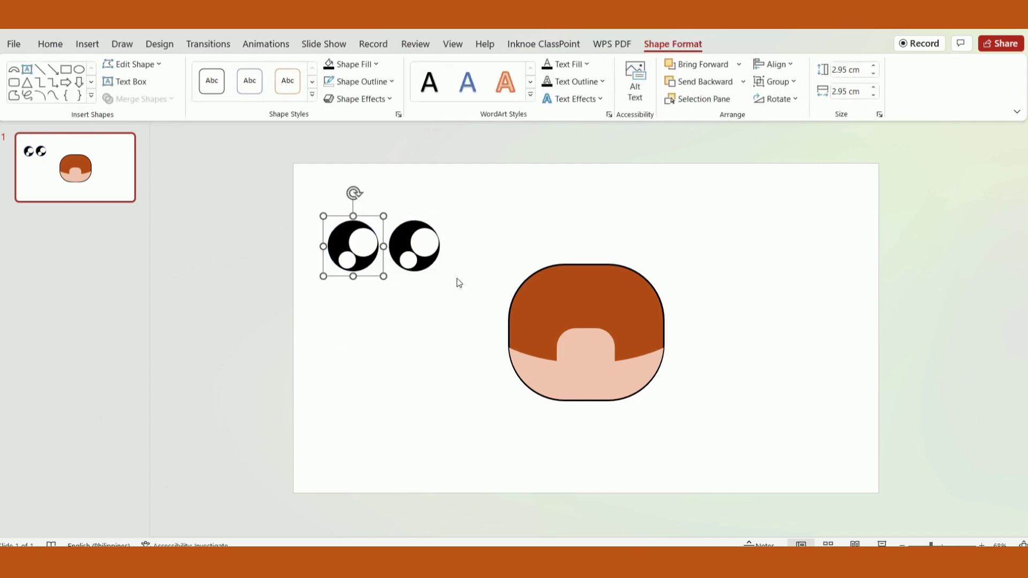
{"action": "mouse_move", "coordinate": [456, 279]}
{"action": "left_mouse_down"}
{"action": "mouse_move", "coordinate": [320, 224]}
{"action": "mouse_move", "coordinate": [320, 199]}
{"action": "left_mouse_up"}
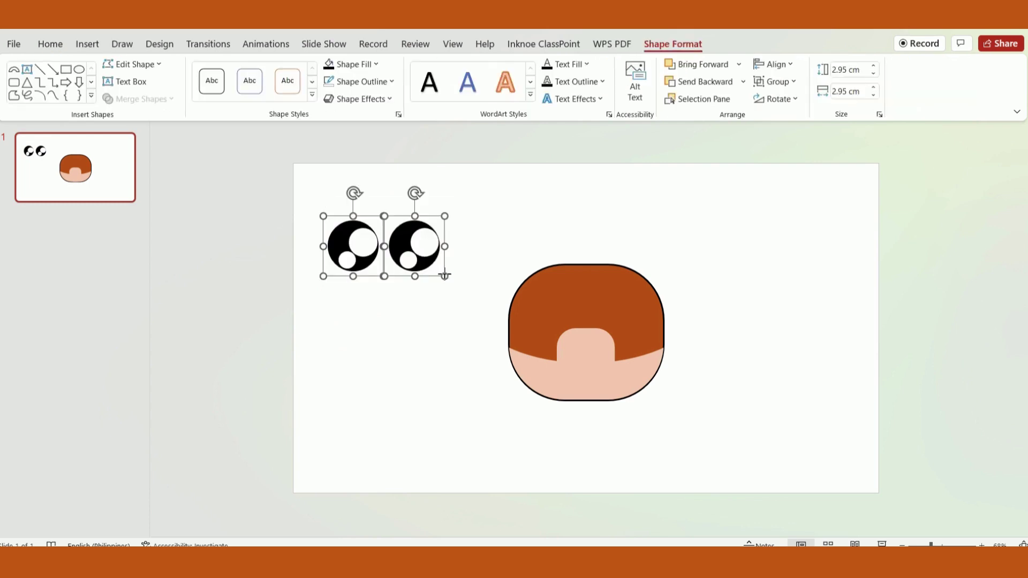
{"action": "left_click_drag", "start_coordinate": [445, 276], "coordinate": [429, 261]}
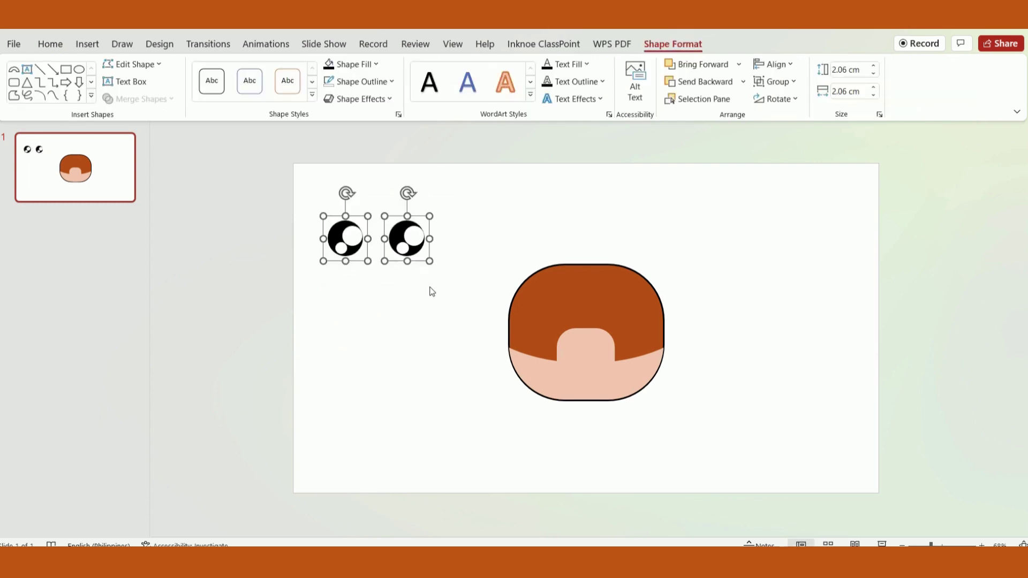
{"action": "left_click", "coordinate": [405, 303]}
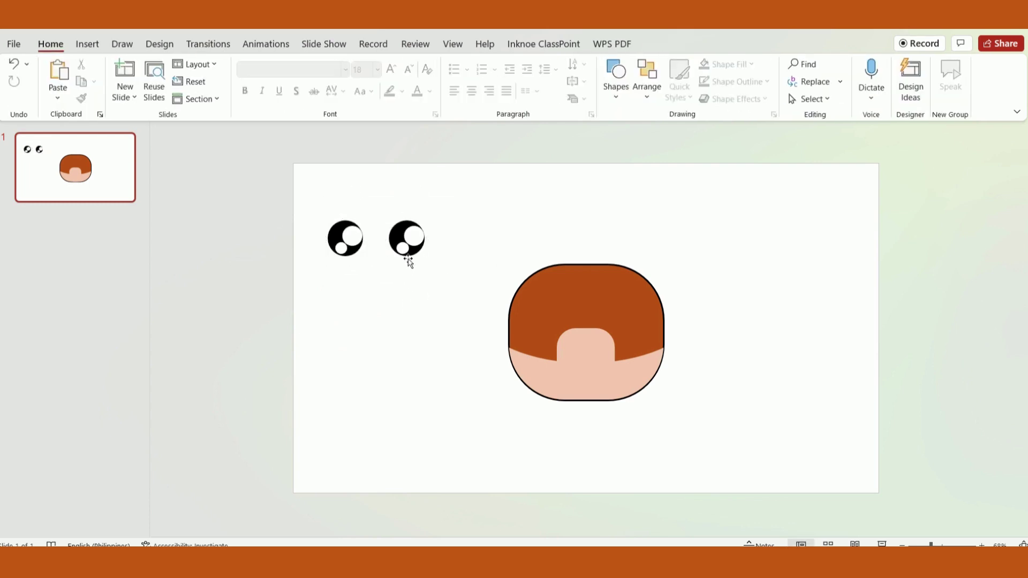
{"action": "mouse_move", "coordinate": [408, 262]}
{"action": "left_mouse_down"}
{"action": "mouse_move", "coordinate": [541, 363]}
{"action": "mouse_move", "coordinate": [553, 353]}
{"action": "left_mouse_up"}
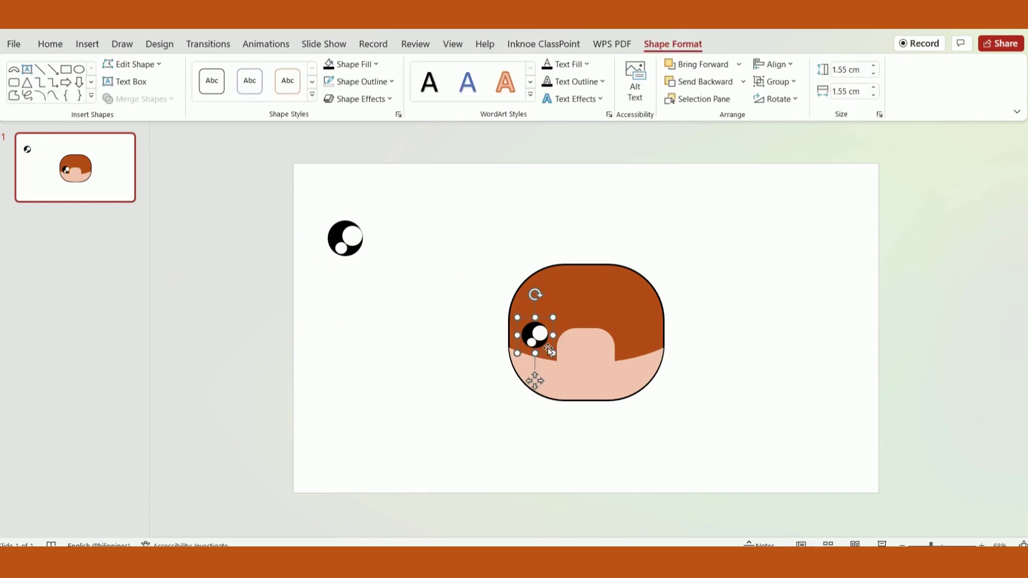
Step: Delete the extra eye and nudge the left eye slightly right and down
{"action": "left_click_drag", "start_coordinate": [353, 242], "coordinate": [635, 349]}
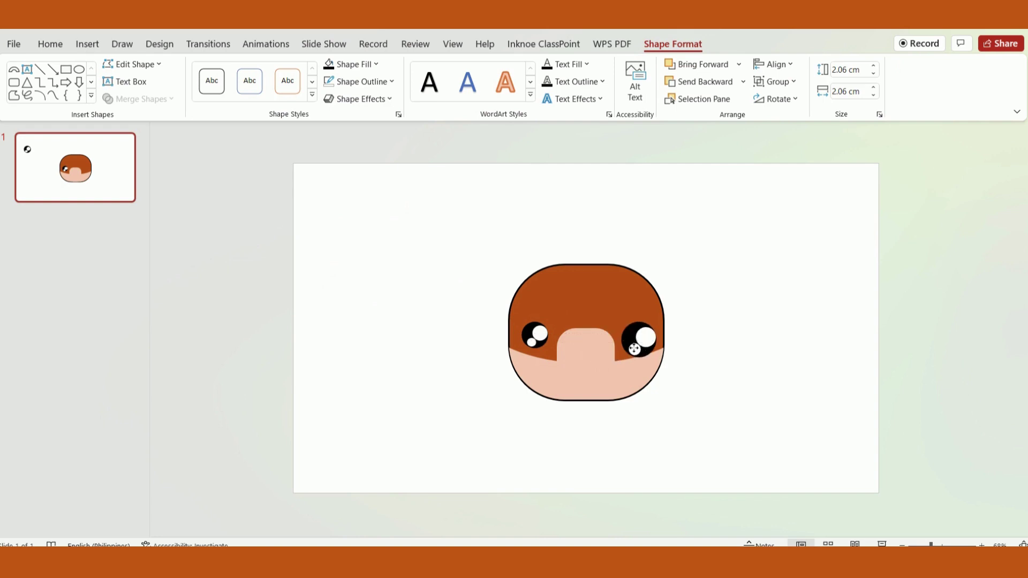
{"action": "key", "text": "Delete"}
{"action": "left_click", "coordinate": [537, 337]}
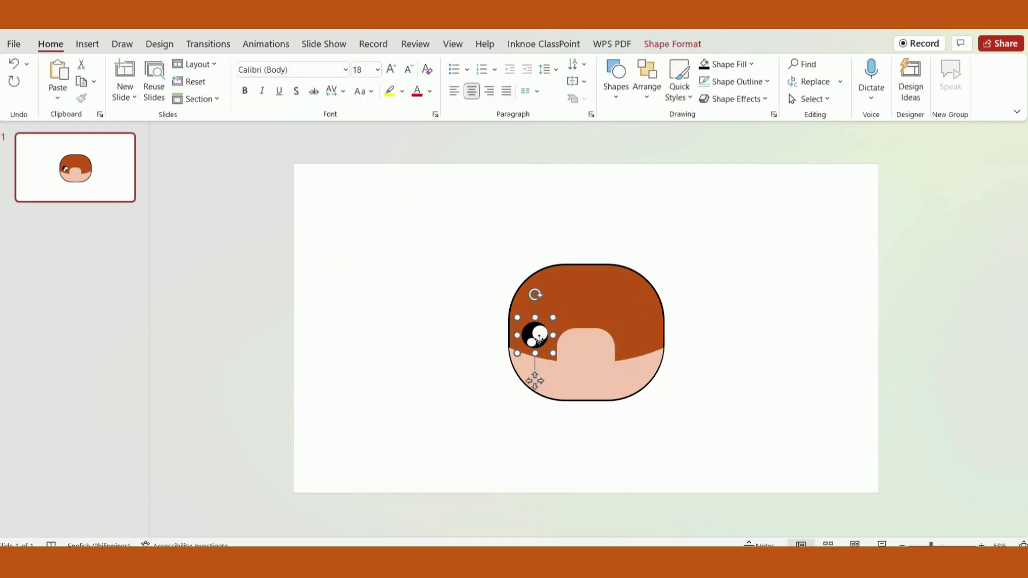
{"action": "left_click_drag", "start_coordinate": [537, 337], "coordinate": [539, 341]}
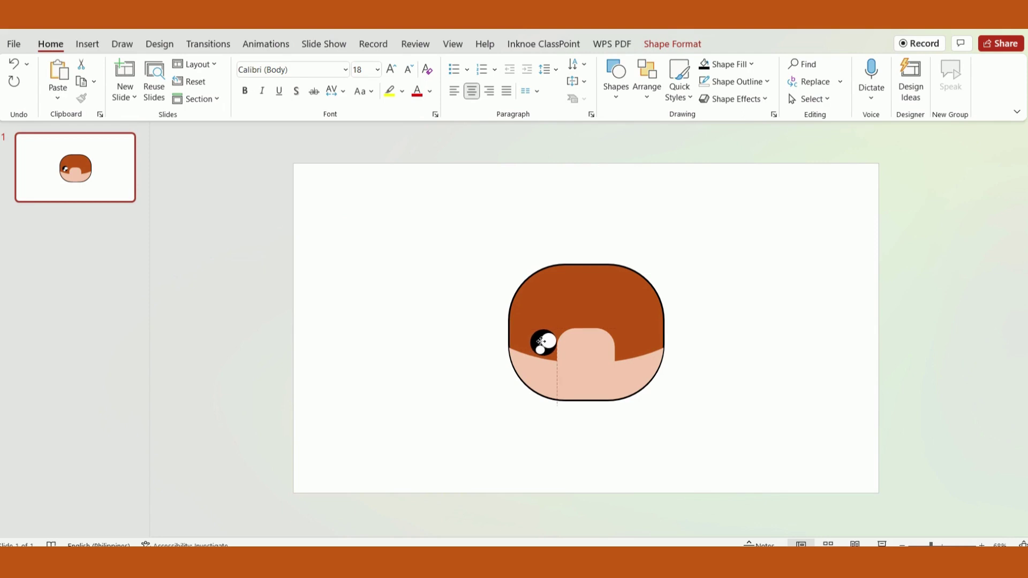
Step: Copy the left eye and place the duplicate on the face's right side
{"action": "key", "text": "ctrl+c"}
{"action": "key", "text": "ctrl+v"}
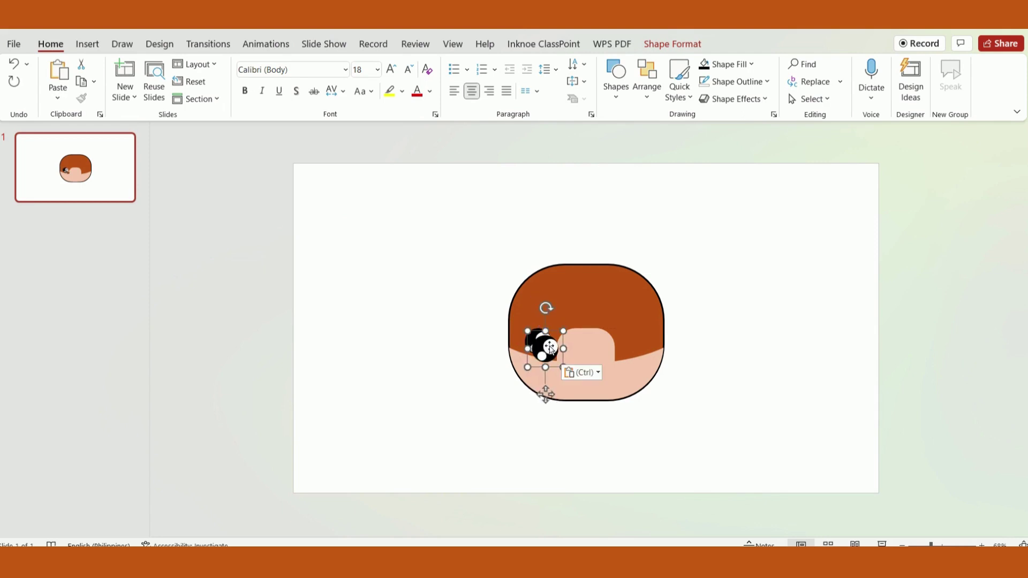
{"action": "left_click_drag", "start_coordinate": [542, 342], "coordinate": [636, 341]}
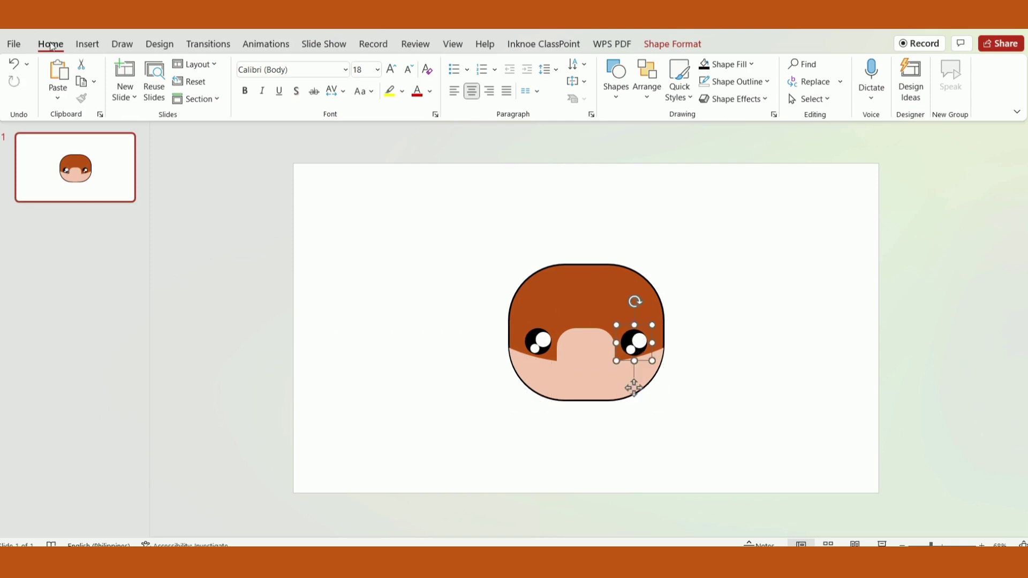
Step: Draw a very rounded rectangle, shape it into a nose on the muzzle, and make it black
{"action": "left_click", "coordinate": [88, 46]}
{"action": "left_click", "coordinate": [249, 80]}
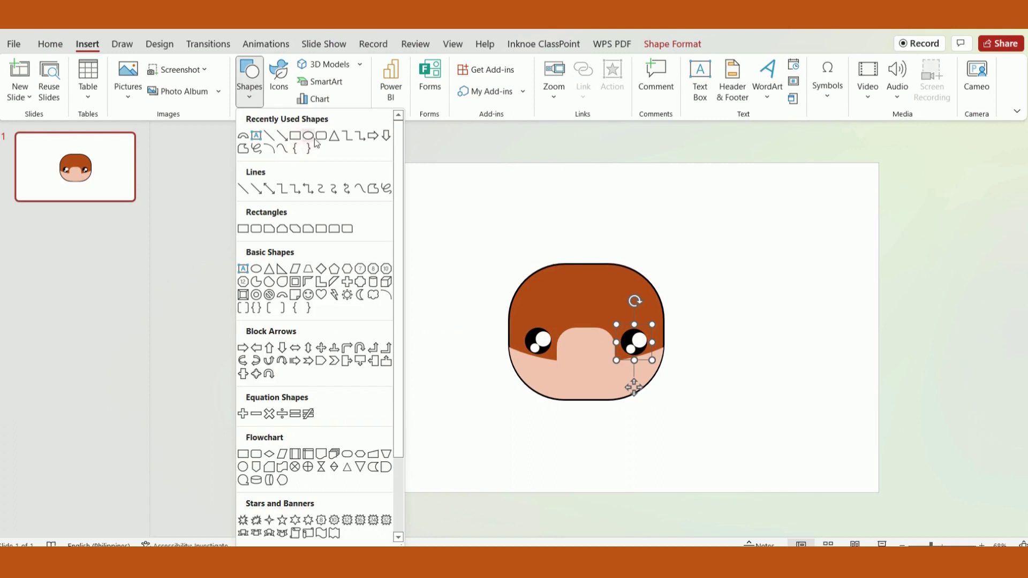
{"action": "left_click", "coordinate": [317, 139]}
{"action": "left_click_drag", "start_coordinate": [365, 302], "coordinate": [420, 344]}
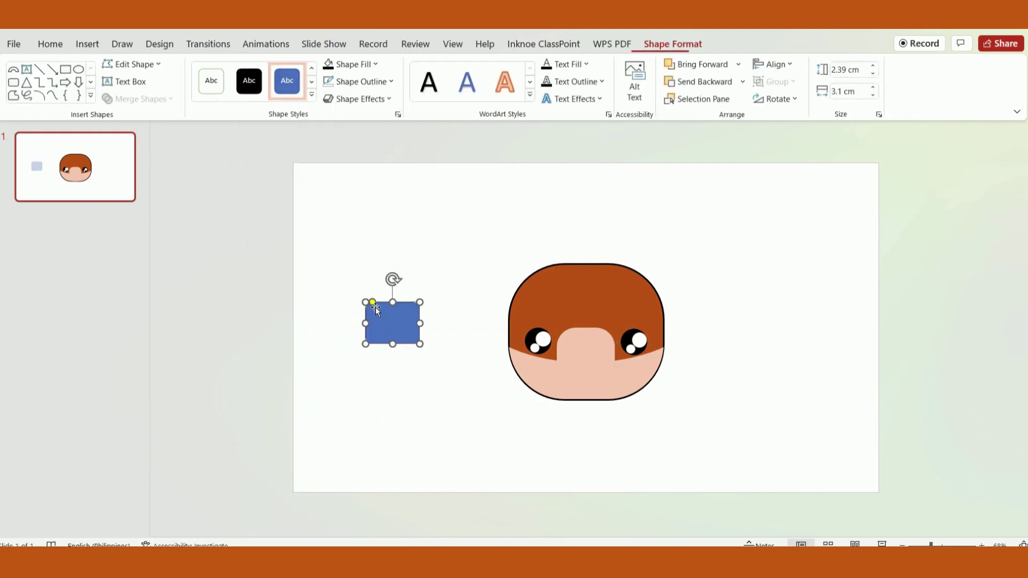
{"action": "left_click_drag", "start_coordinate": [373, 303], "coordinate": [384, 303]}
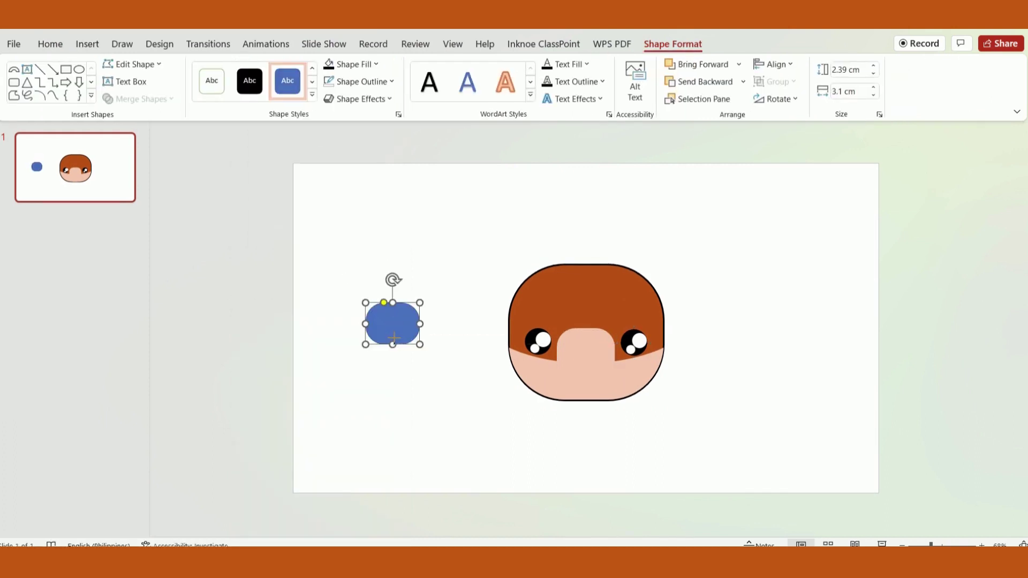
{"action": "mouse_move", "coordinate": [392, 344]}
{"action": "left_mouse_down"}
{"action": "mouse_move", "coordinate": [402, 325]}
{"action": "mouse_move", "coordinate": [388, 321]}
{"action": "mouse_move", "coordinate": [589, 356]}
{"action": "left_mouse_up"}
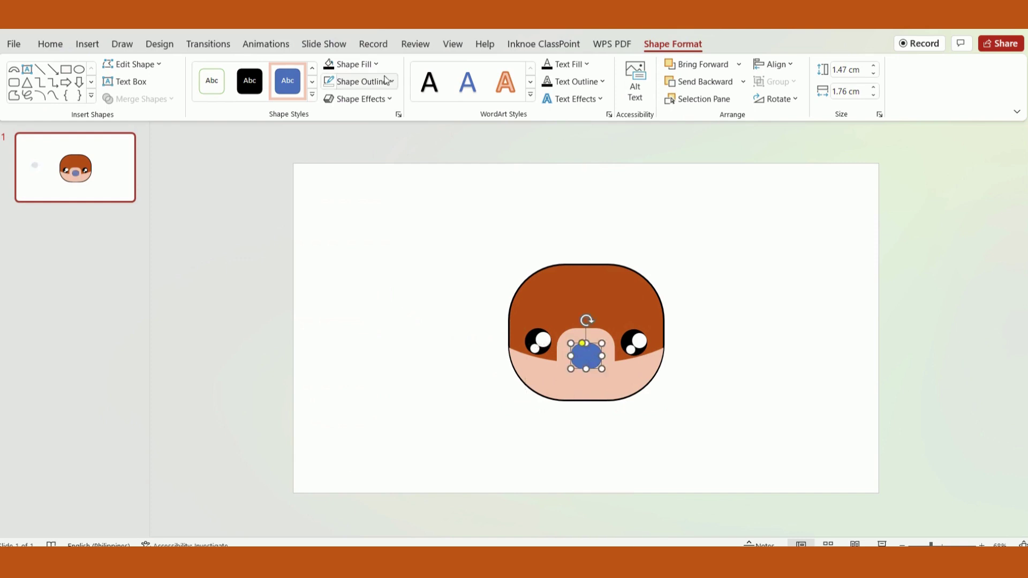
{"action": "left_click", "coordinate": [249, 81]}
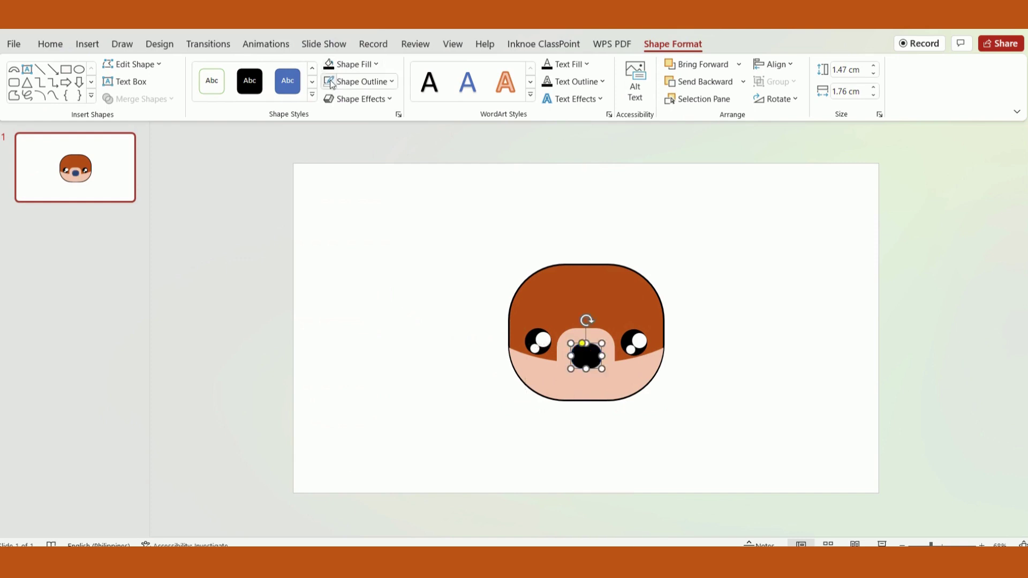
Step: Draw a block arc, flip it vertically into a thin smile curve, and make it black
{"action": "left_click", "coordinate": [13, 69]}
{"action": "left_click_drag", "start_coordinate": [360, 282], "coordinate": [456, 348]}
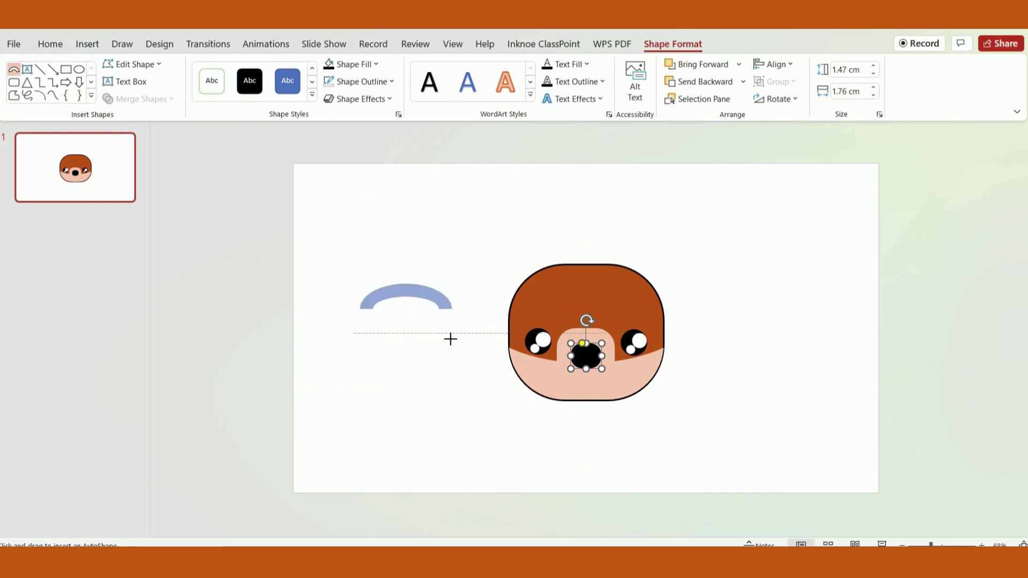
{"action": "left_click", "coordinate": [776, 99]}
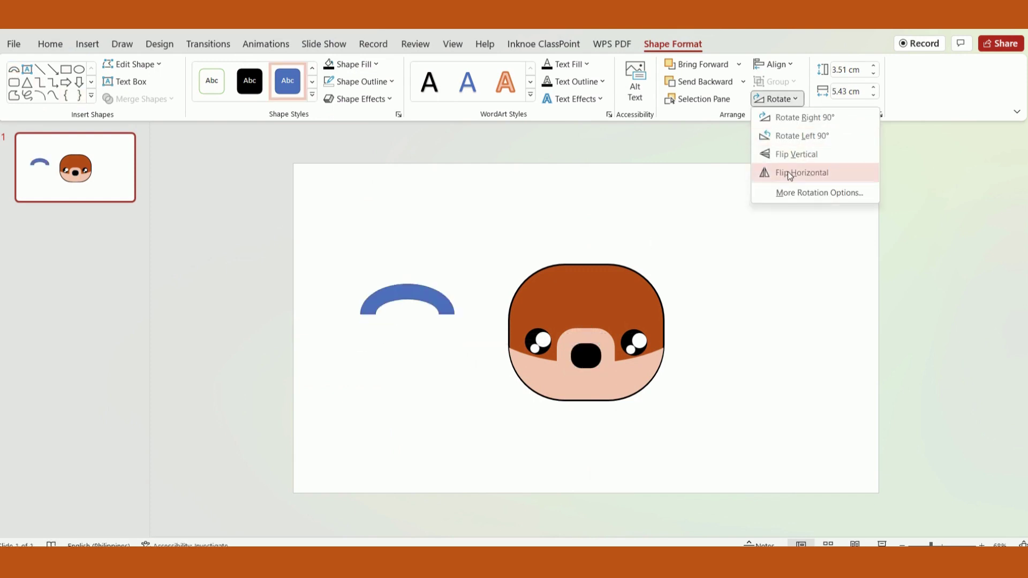
{"action": "left_click", "coordinate": [792, 160]}
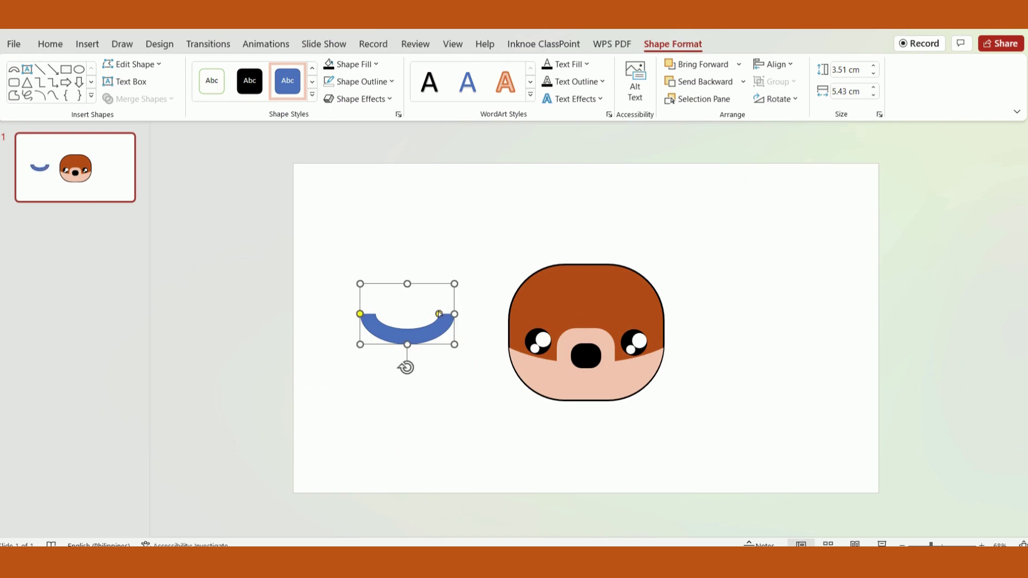
{"action": "mouse_move", "coordinate": [439, 314]}
{"action": "left_mouse_down"}
{"action": "mouse_move", "coordinate": [437, 333]}
{"action": "mouse_move", "coordinate": [400, 322]}
{"action": "mouse_move", "coordinate": [426, 316]}
{"action": "mouse_move", "coordinate": [424, 299]}
{"action": "left_mouse_up"}
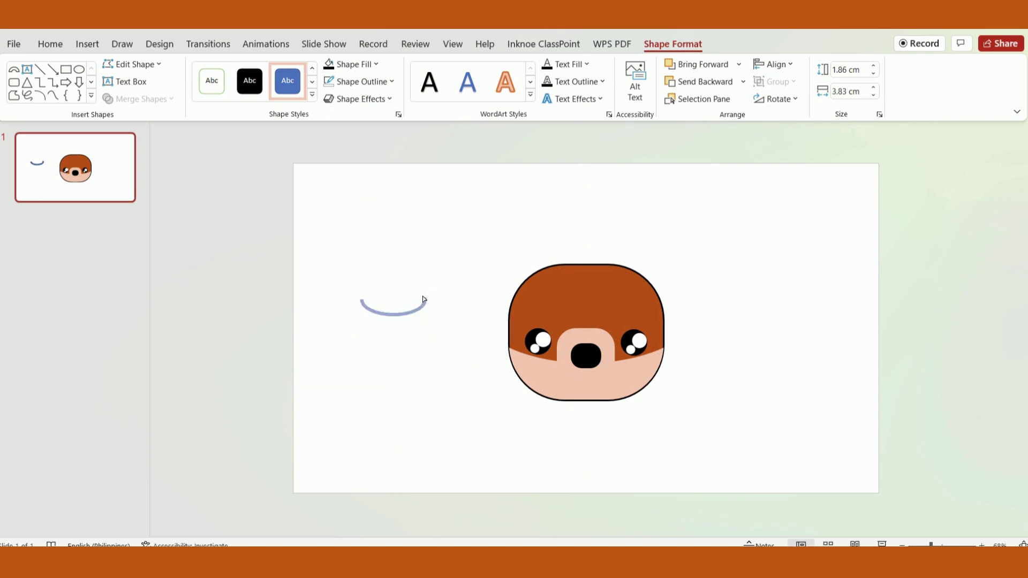
{"action": "left_click", "coordinate": [249, 81]}
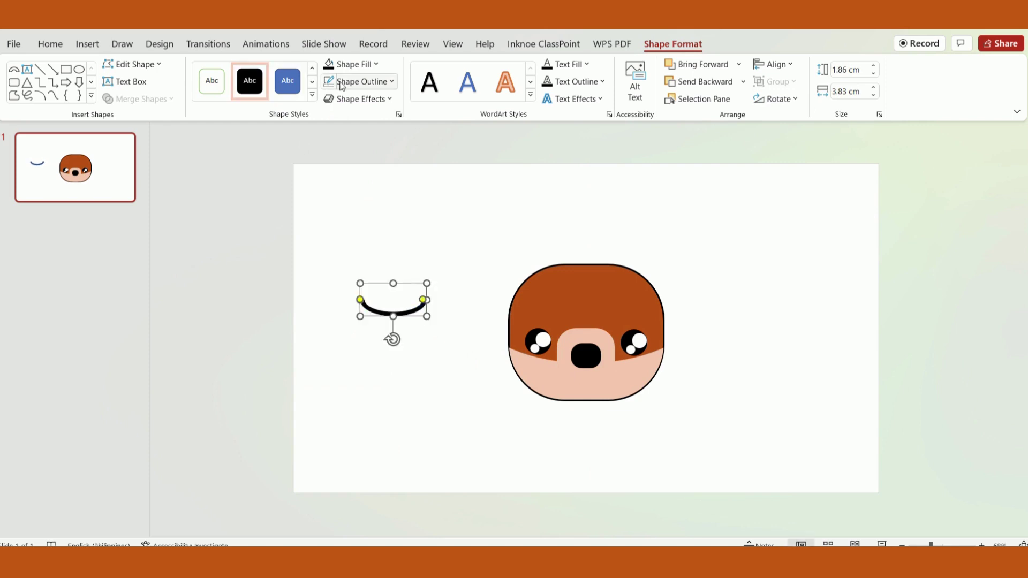
Step: Place the smile under the nose and add a copy to its left, forming a W-shaped mouth
{"action": "left_click_drag", "start_coordinate": [417, 318], "coordinate": [644, 381]}
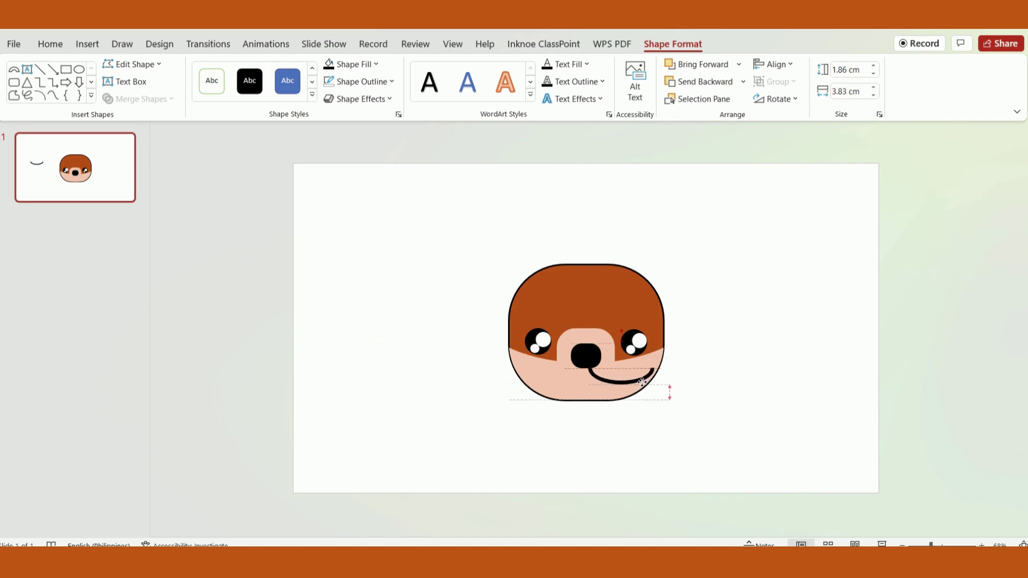
{"action": "left_click_drag", "start_coordinate": [642, 382], "coordinate": [621, 377]}
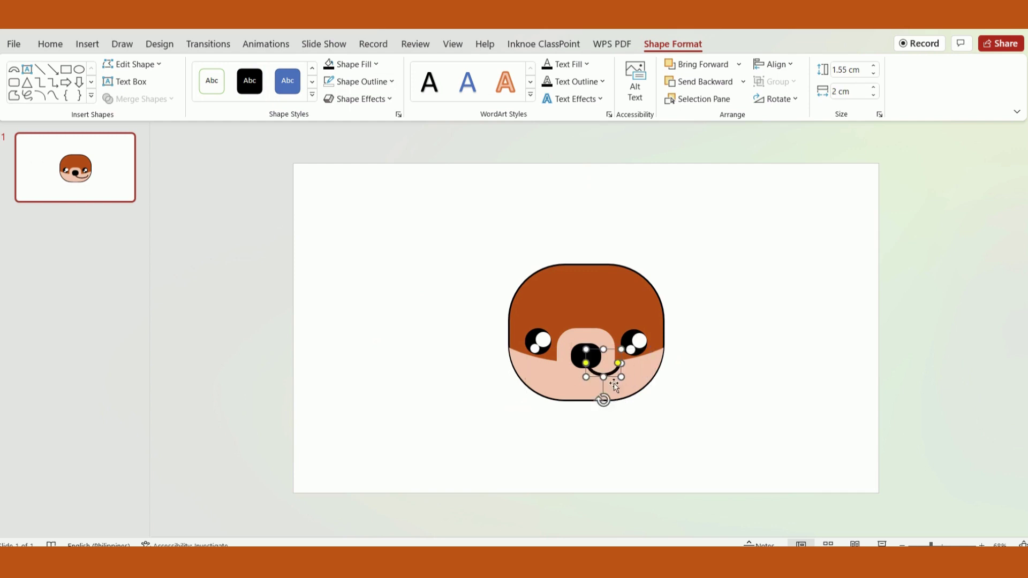
{"action": "left_click", "coordinate": [700, 409]}
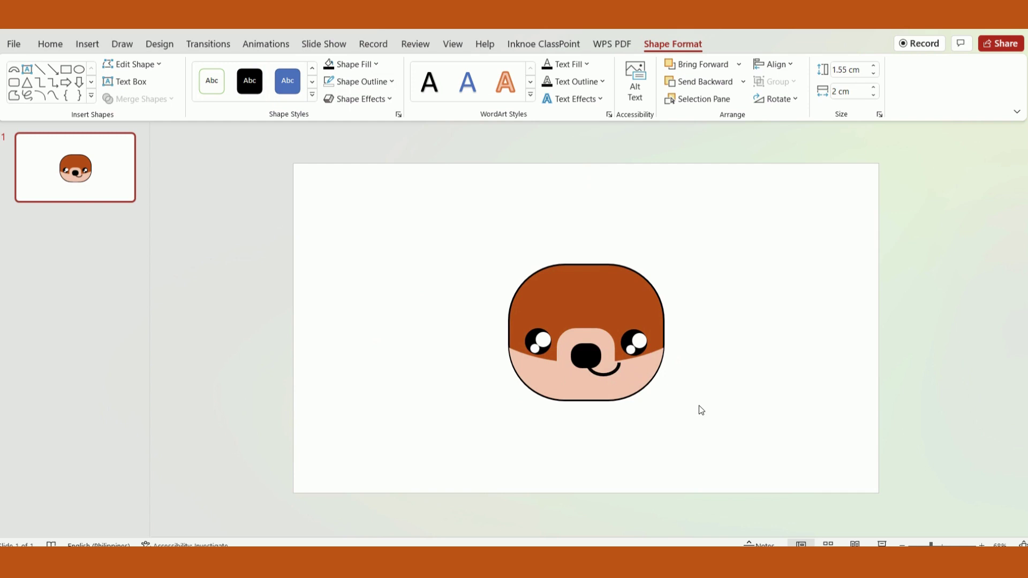
{"action": "left_click", "coordinate": [601, 373]}
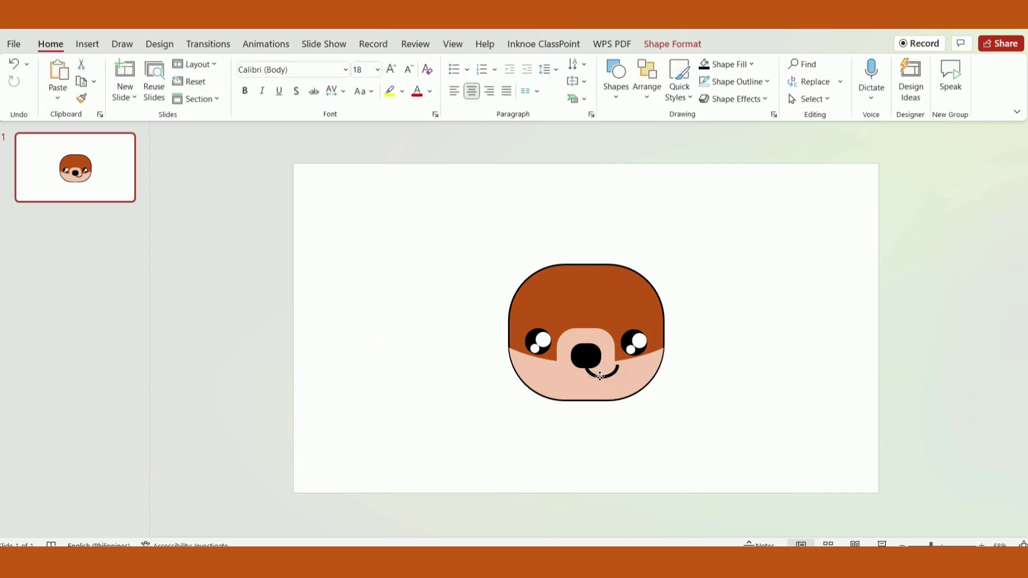
{"action": "left_click_drag", "start_coordinate": [600, 376], "coordinate": [601, 376]}
{"action": "key", "text": "ctrl+d"}
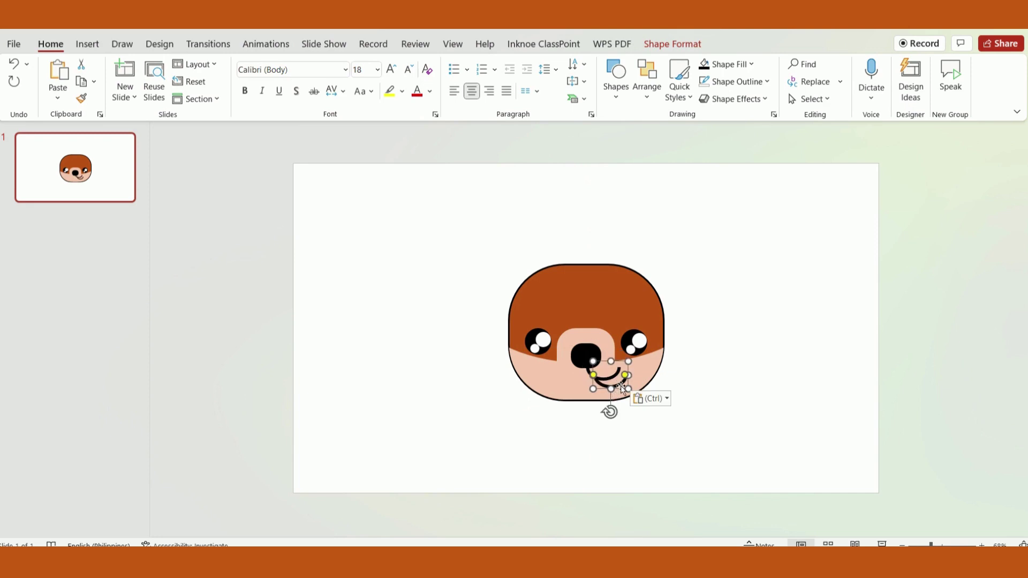
{"action": "left_click_drag", "start_coordinate": [620, 389], "coordinate": [580, 381]}
{"action": "left_click_drag", "start_coordinate": [580, 381], "coordinate": [581, 378]}
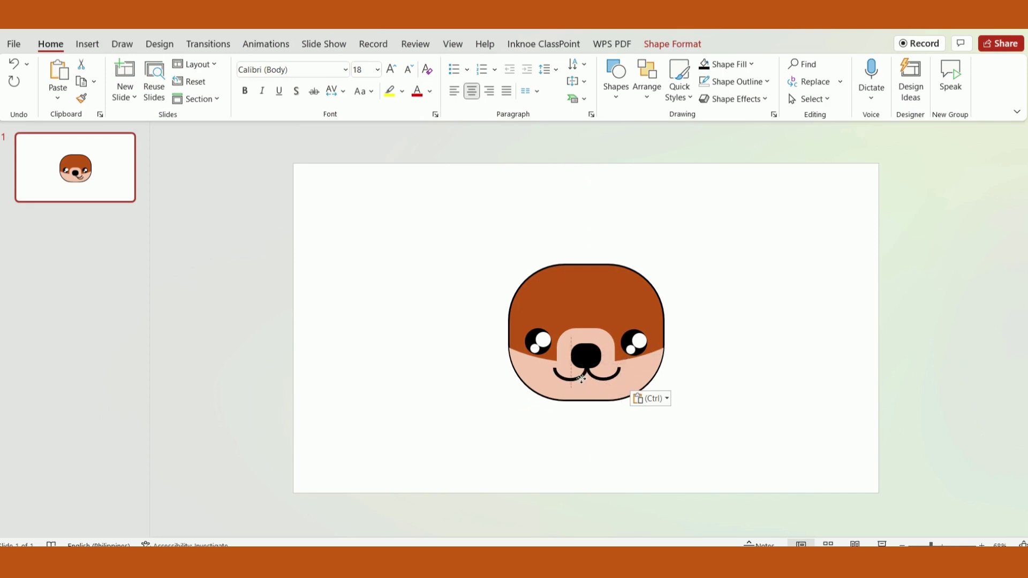
{"action": "left_click", "coordinate": [701, 422]}
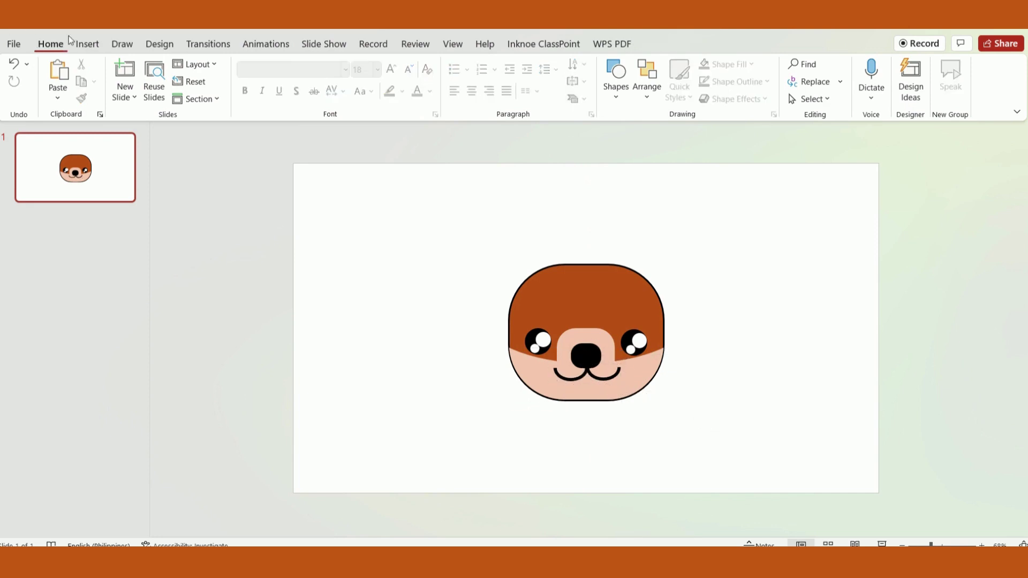
{"action": "left_click", "coordinate": [85, 44]}
Step: Trace a closed teardrop ear with Freeform: Scribble over the head's top-left edge
{"action": "left_click", "coordinate": [256, 103]}
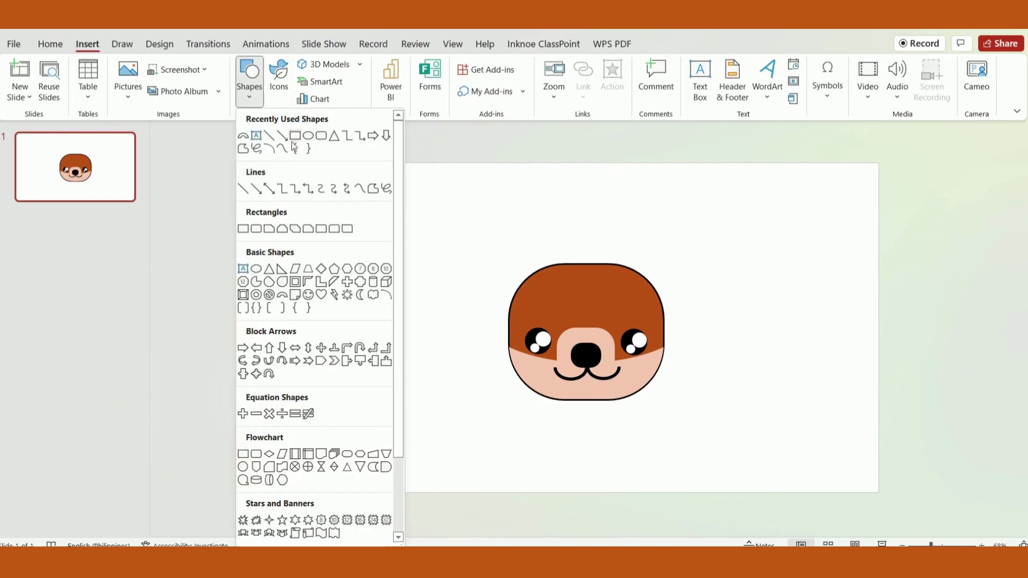
{"action": "left_click", "coordinate": [282, 149]}
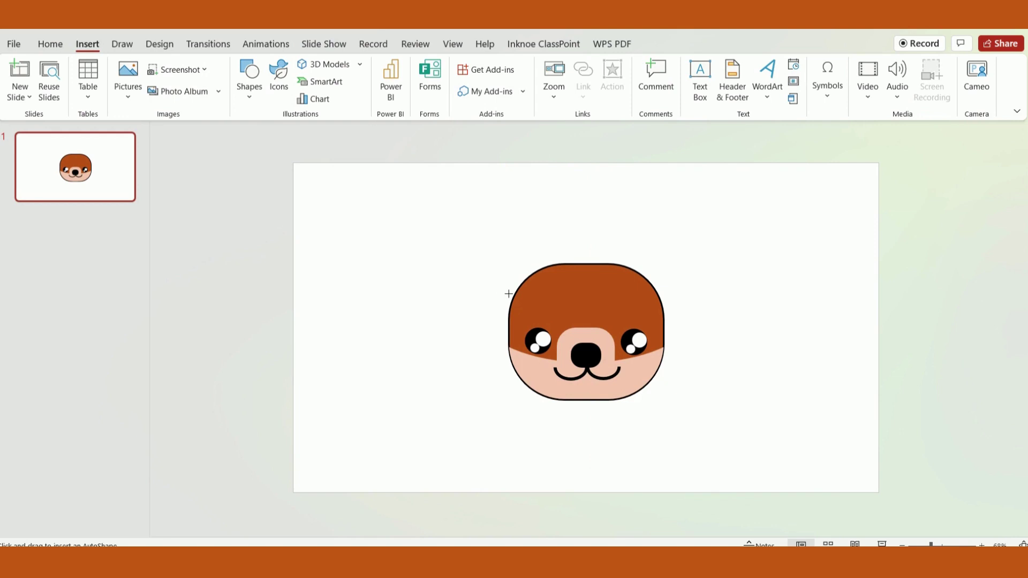
{"action": "mouse_move", "coordinate": [499, 284]}
{"action": "left_mouse_down"}
{"action": "mouse_move", "coordinate": [492, 244]}
{"action": "mouse_move", "coordinate": [515, 246]}
{"action": "left_mouse_up"}
{"action": "left_click_drag", "start_coordinate": [515, 293], "coordinate": [515, 295]}
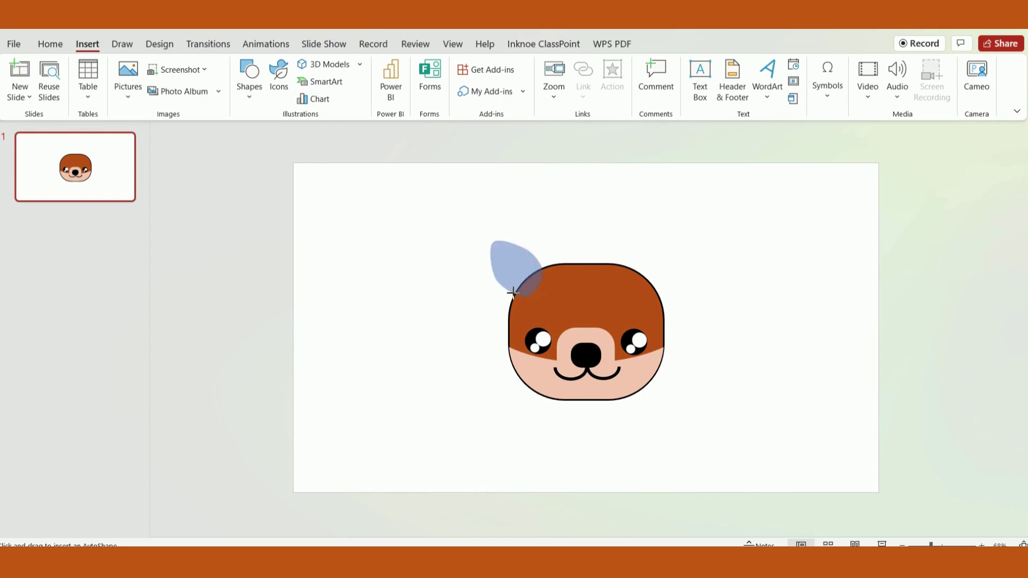
Step: Eyedrop the head's rust brown into the ear, outline it in the eye's black, and send it to back
{"action": "left_click", "coordinate": [357, 63]}
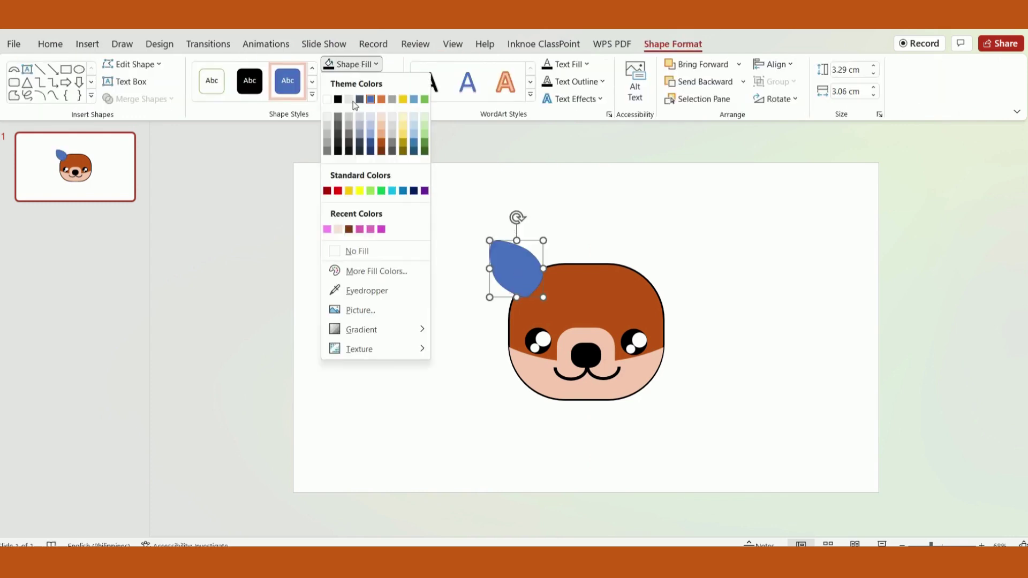
{"action": "left_click", "coordinate": [363, 292]}
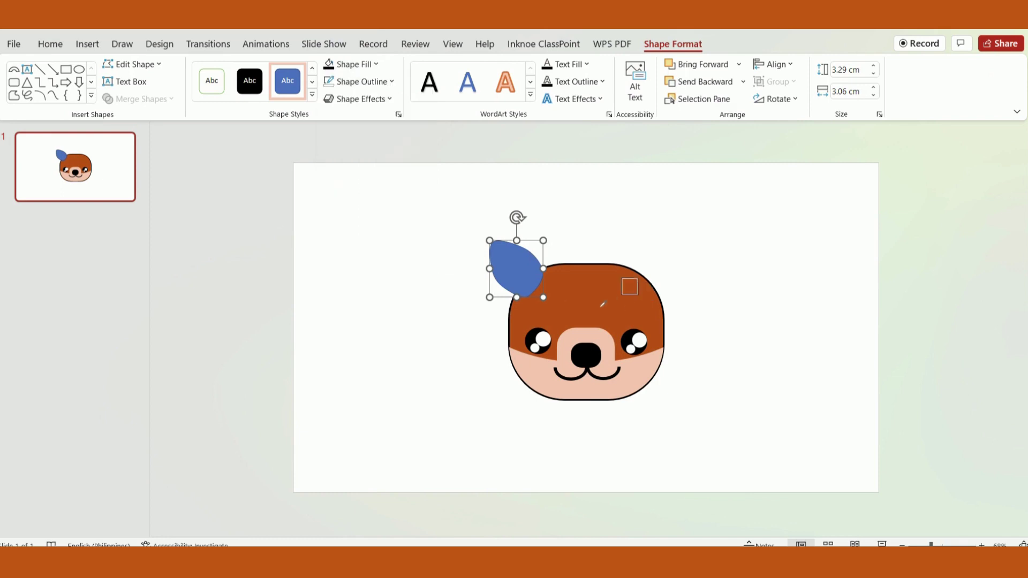
{"action": "left_click", "coordinate": [599, 300]}
{"action": "left_click", "coordinate": [373, 85]}
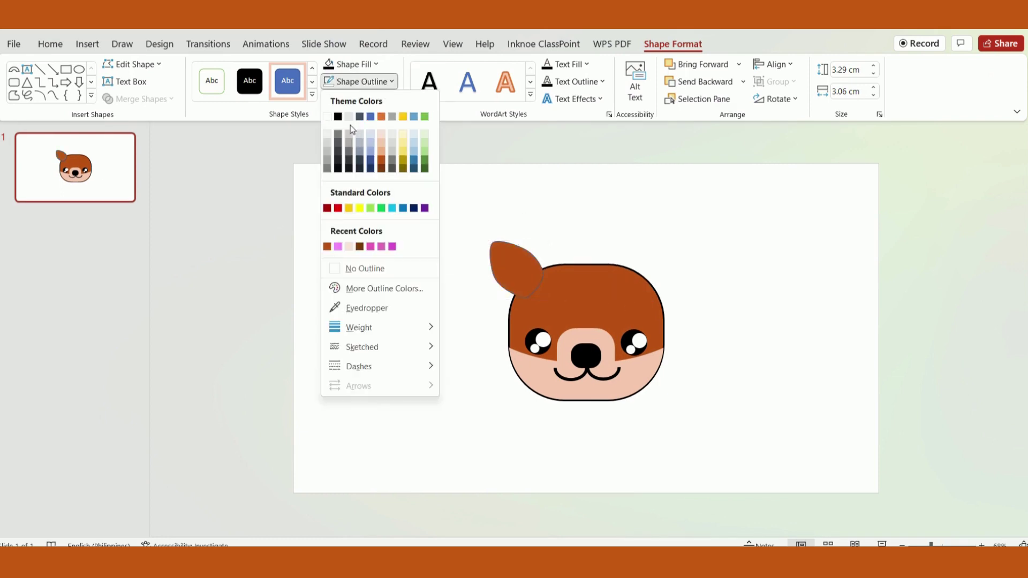
{"action": "left_click", "coordinate": [378, 84]}
{"action": "left_click", "coordinate": [377, 84]}
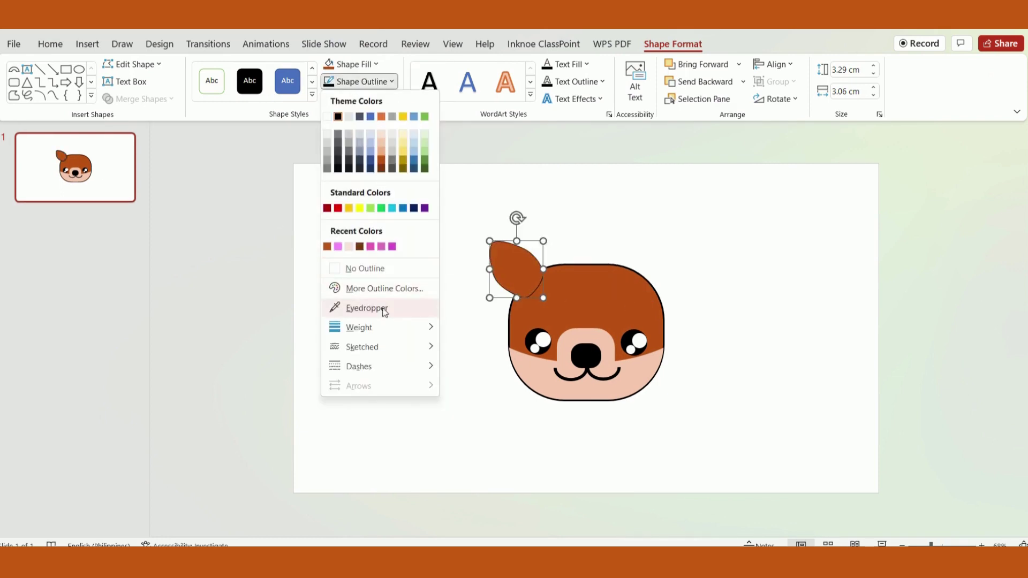
{"action": "mouse_move", "coordinate": [358, 326]}
{"action": "left_click", "coordinate": [498, 437]}
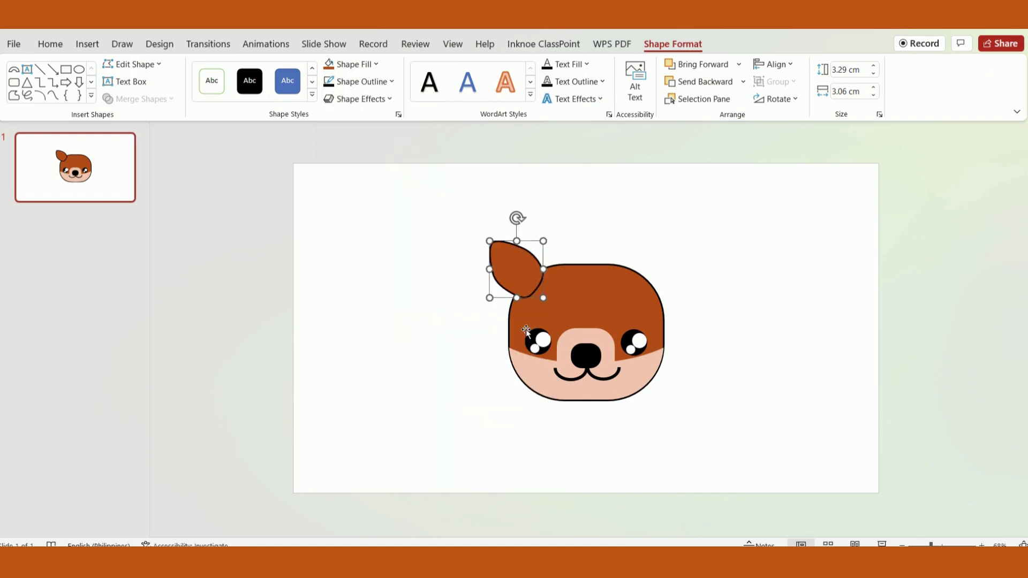
{"action": "right_click", "coordinate": [536, 284]}
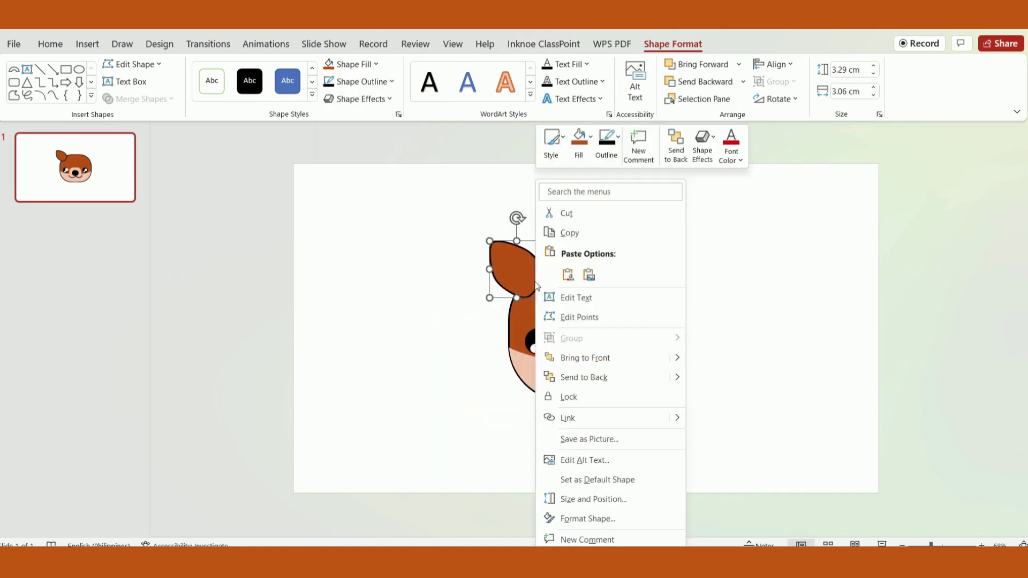
{"action": "left_click", "coordinate": [583, 381]}
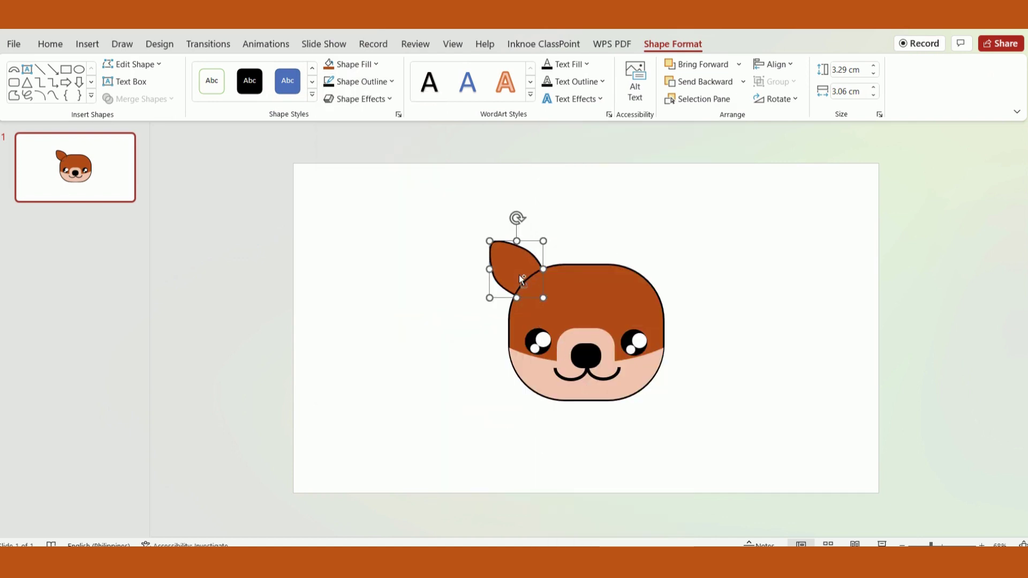
Step: Duplicate the ear and shrink the copy inside the original as an inner ear
{"action": "key", "text": "ctrl+c"}
{"action": "key", "text": "ctrl+v"}
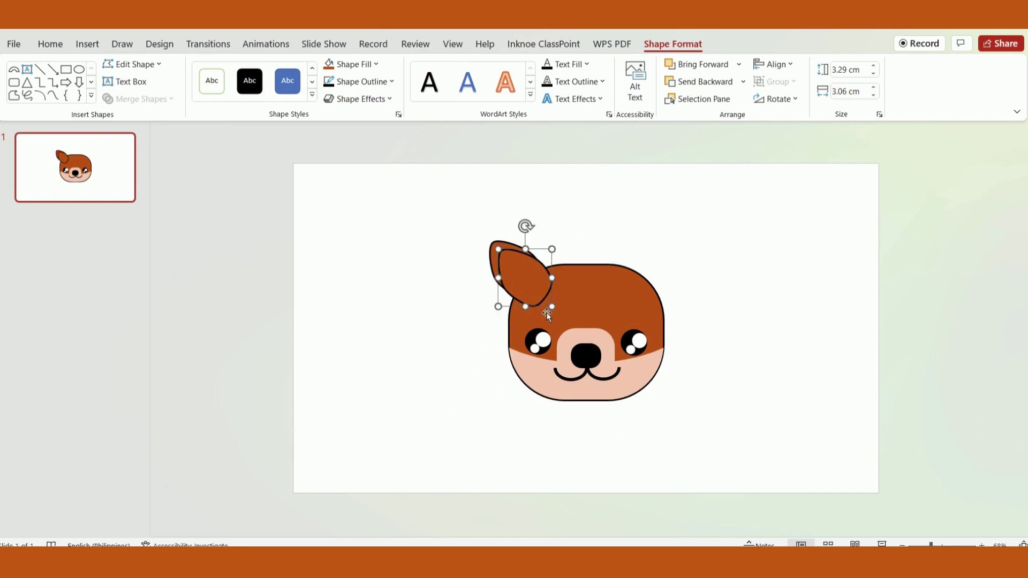
{"action": "left_click_drag", "start_coordinate": [552, 308], "coordinate": [536, 290]}
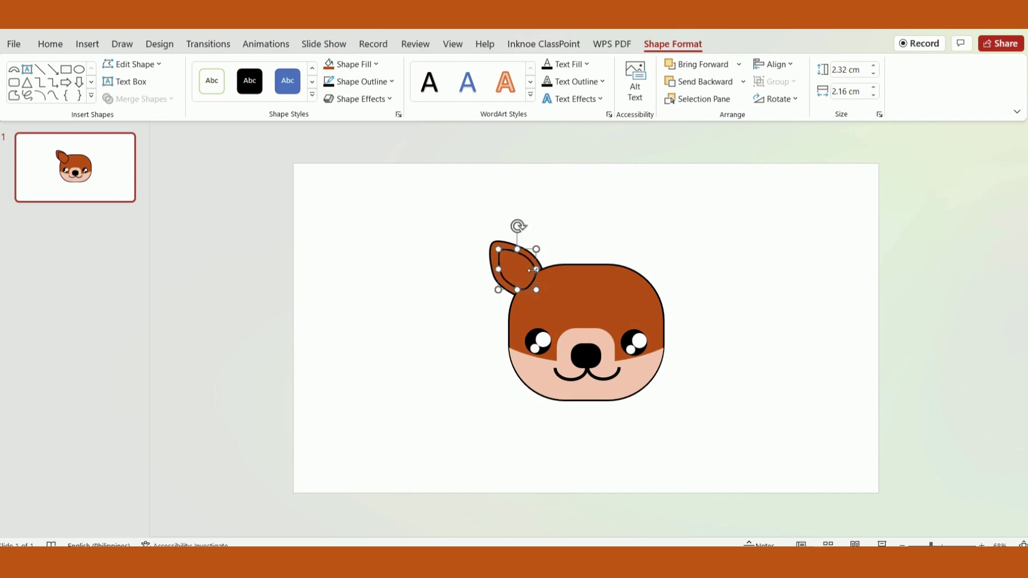
Step: Remove the inner ear's outline and fill it with the muzzle's pink using the eyedropper
{"action": "left_click", "coordinate": [359, 81]}
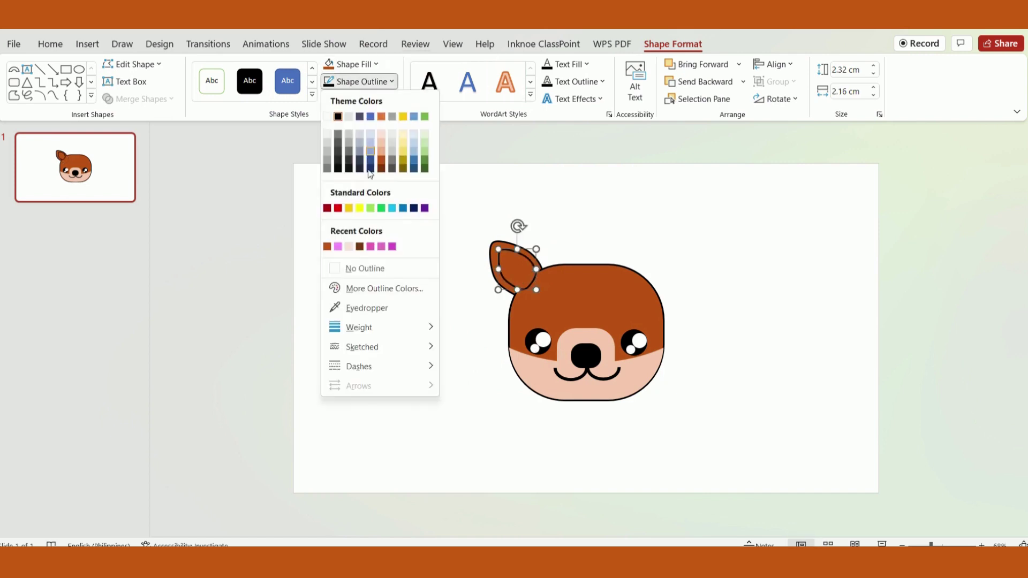
{"action": "left_click", "coordinate": [362, 269]}
{"action": "left_click", "coordinate": [359, 66]}
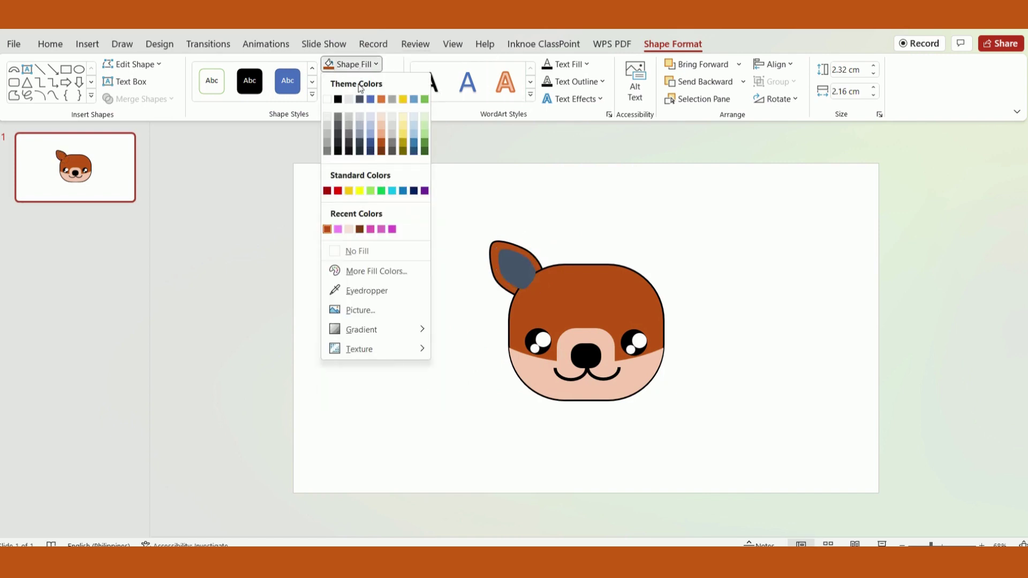
{"action": "left_click", "coordinate": [366, 289]}
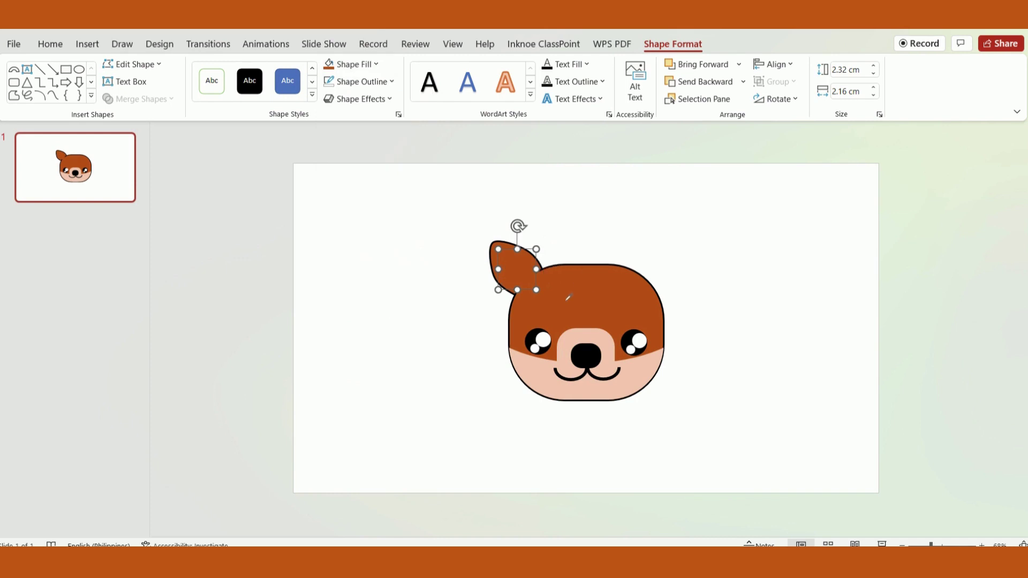
{"action": "left_click", "coordinate": [355, 65]}
{"action": "left_click", "coordinate": [371, 287]}
{"action": "left_click", "coordinate": [562, 350]}
Step: Send the pink inner ear backward, then bring it forward again so it stays visible
{"action": "left_click", "coordinate": [700, 83]}
{"action": "left_click", "coordinate": [696, 64]}
{"action": "left_click", "coordinate": [567, 254]}
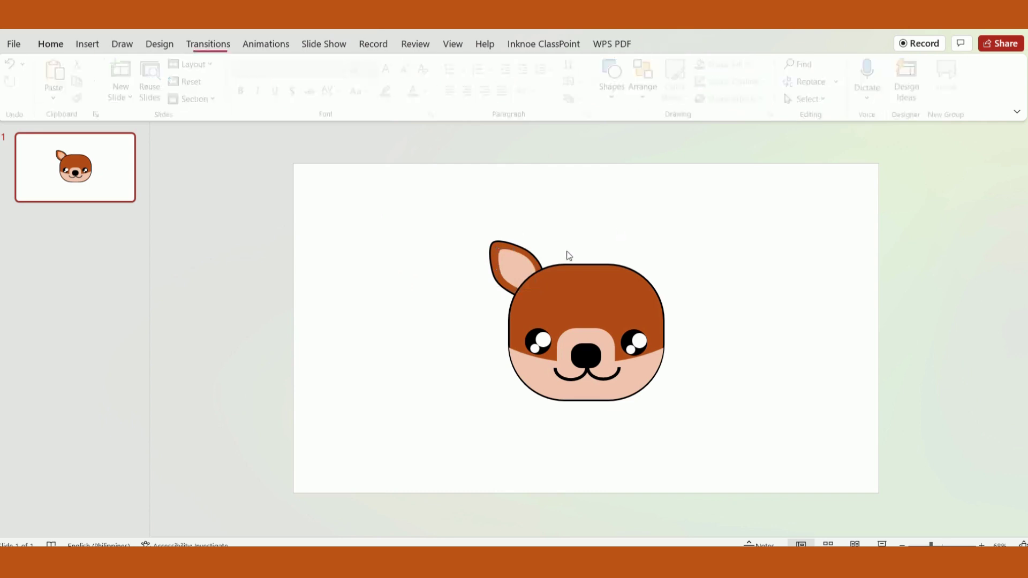
{"action": "left_click", "coordinate": [517, 274]}
Step: Group both ear parts, then place a horizontally flipped copy on the head's right side behind it
{"action": "left_click", "coordinate": [495, 257], "text": "shift"}
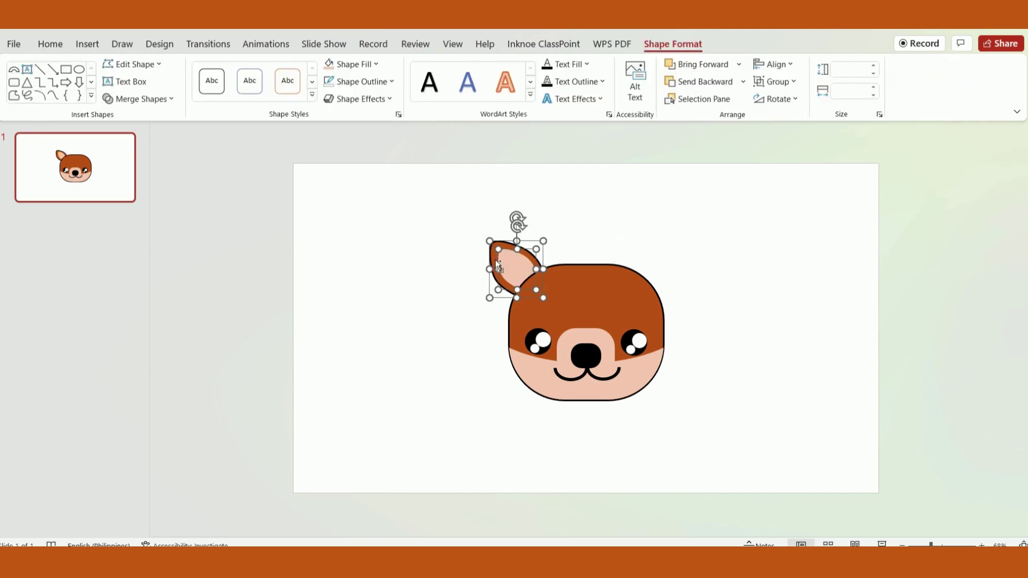
{"action": "key", "text": "ctrl+g"}
{"action": "key", "text": "ctrl+c"}
{"action": "key", "text": "ctrl+v"}
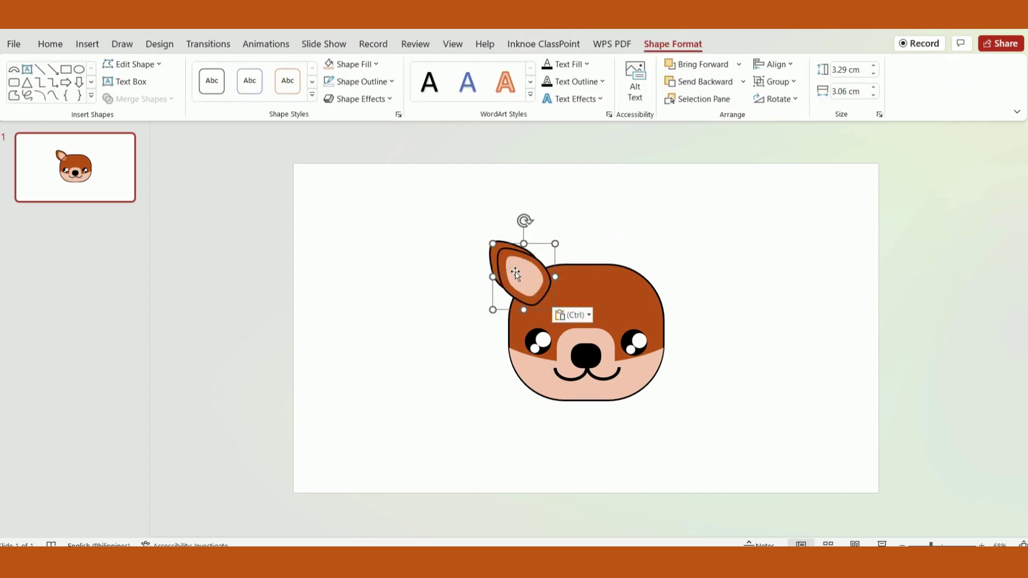
{"action": "left_click_drag", "start_coordinate": [502, 266], "coordinate": [634, 273]}
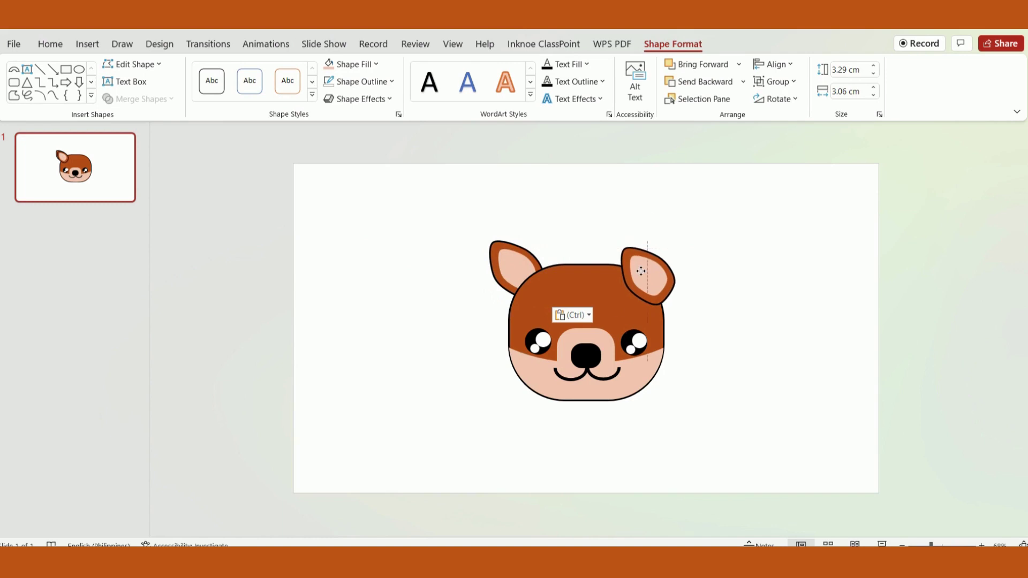
{"action": "left_click", "coordinate": [771, 102]}
{"action": "left_click", "coordinate": [795, 173]}
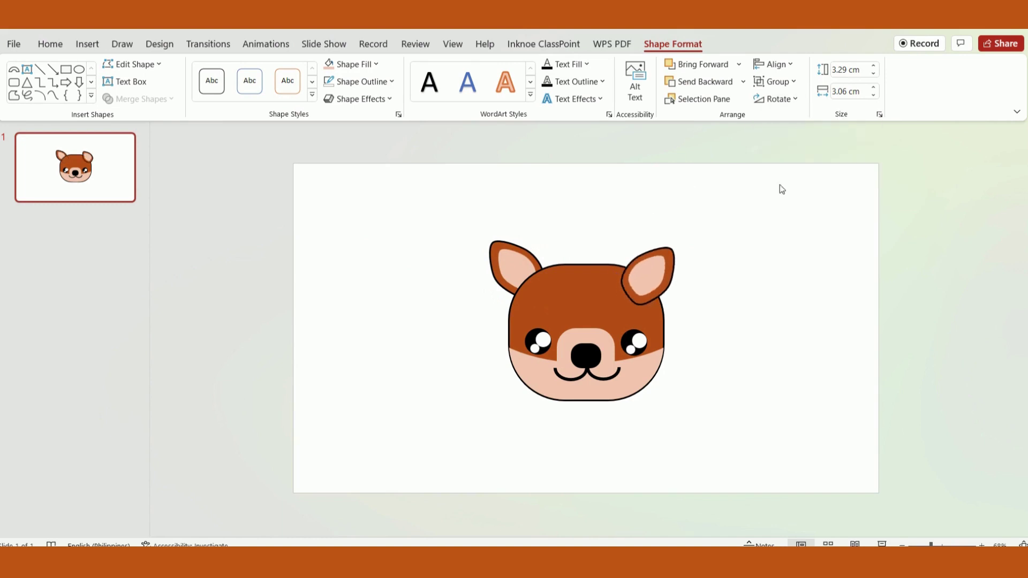
{"action": "left_click_drag", "start_coordinate": [637, 279], "coordinate": [644, 277]}
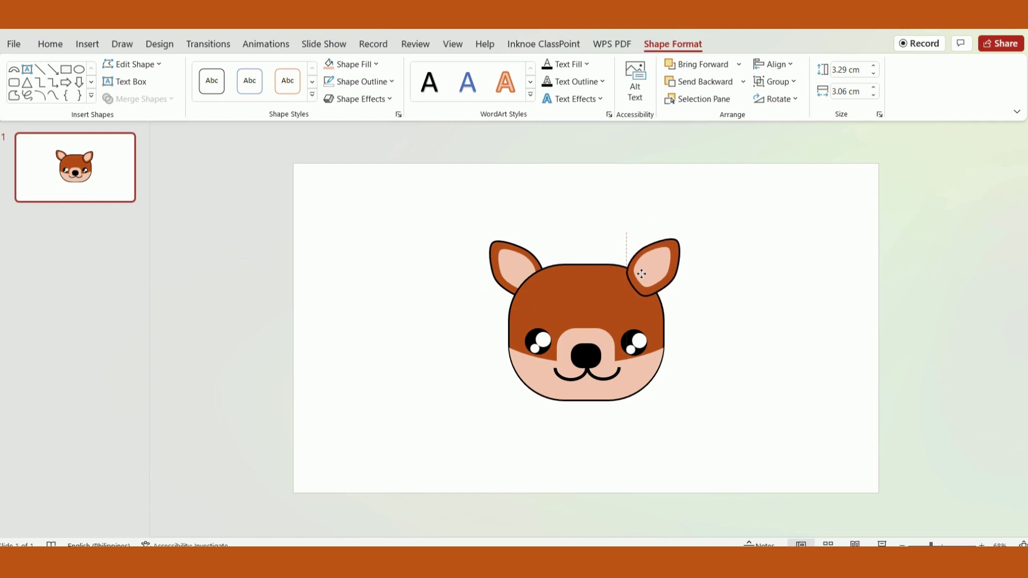
{"action": "right_click", "coordinate": [644, 277]}
{"action": "left_click", "coordinate": [708, 395]}
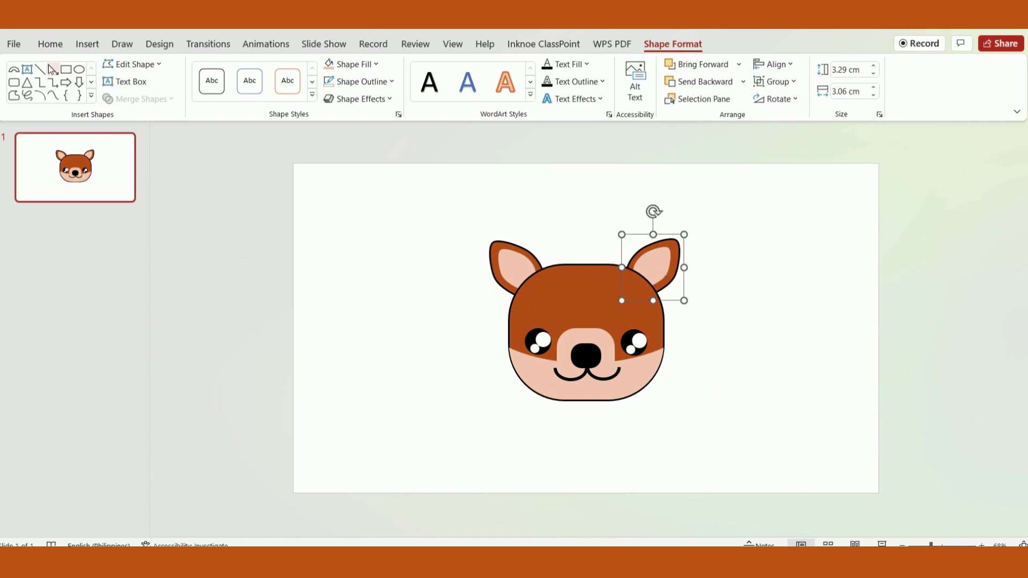
Step: Draw a rounded rectangle above the left eye and round its corners into a pill
{"action": "left_click", "coordinate": [13, 82]}
{"action": "left_click_drag", "start_coordinate": [324, 278], "coordinate": [394, 320]}
{"action": "mouse_move", "coordinate": [338, 281]}
{"action": "left_mouse_down"}
{"action": "mouse_move", "coordinate": [354, 280]}
{"action": "mouse_move", "coordinate": [361, 298]}
{"action": "mouse_move", "coordinate": [552, 319]}
{"action": "left_mouse_up"}
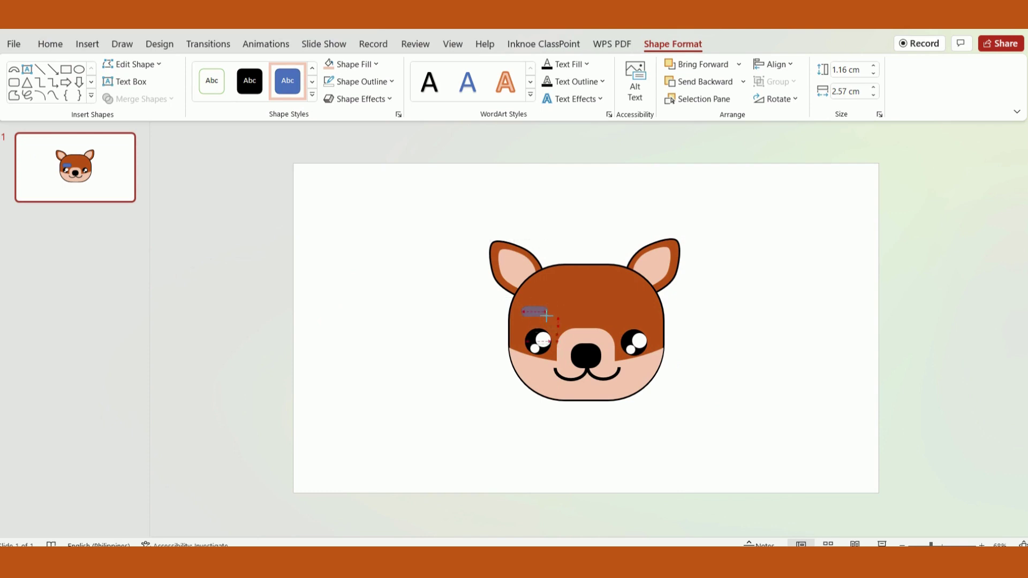
Step: Shrink the pill to eyebrow size, remove its outline, and tilt it above the left eye
{"action": "left_click_drag", "start_coordinate": [546, 316], "coordinate": [548, 317]}
{"action": "left_click", "coordinate": [359, 82]}
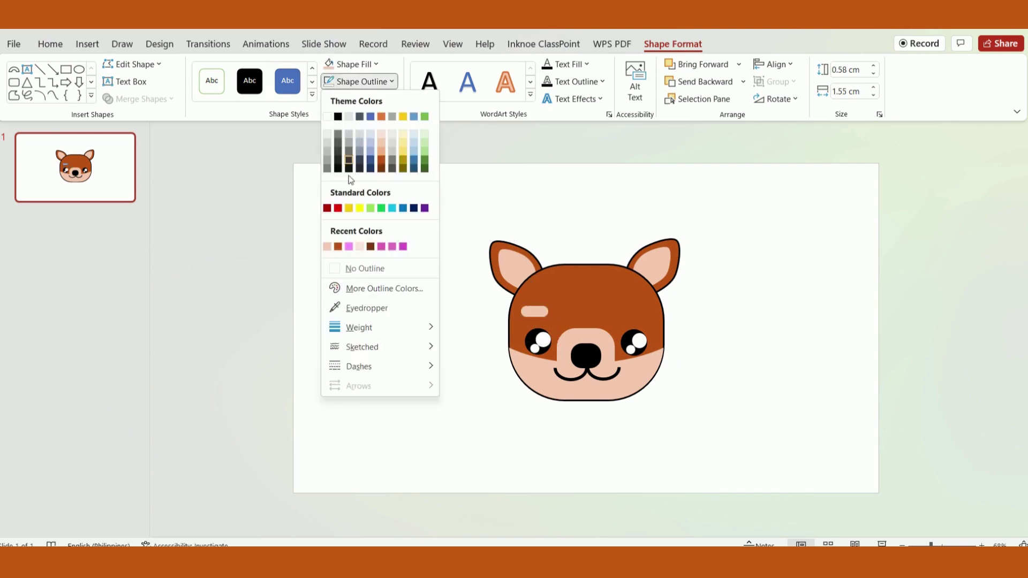
{"action": "left_click", "coordinate": [356, 269]}
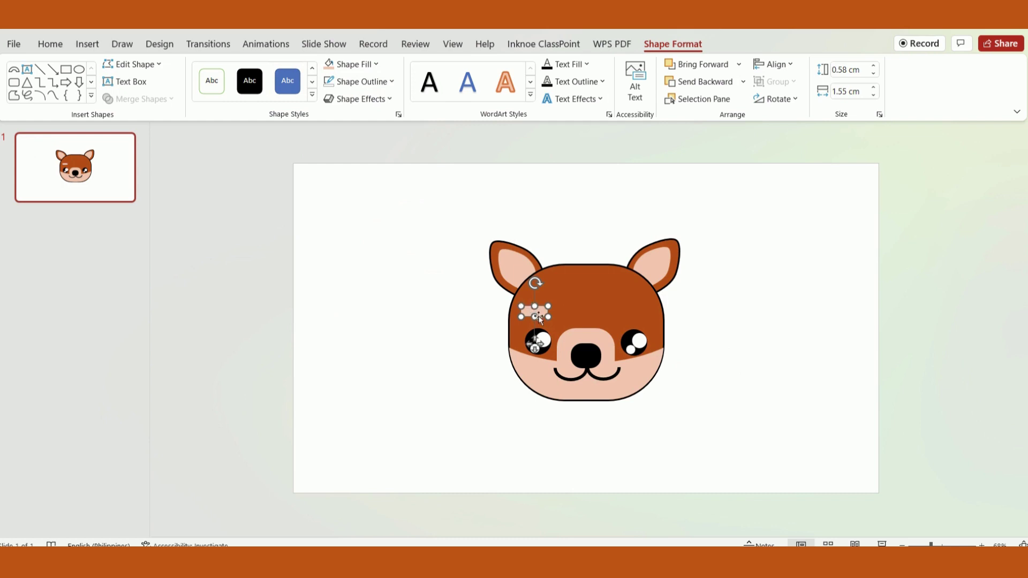
{"action": "left_click_drag", "start_coordinate": [541, 312], "coordinate": [542, 318]}
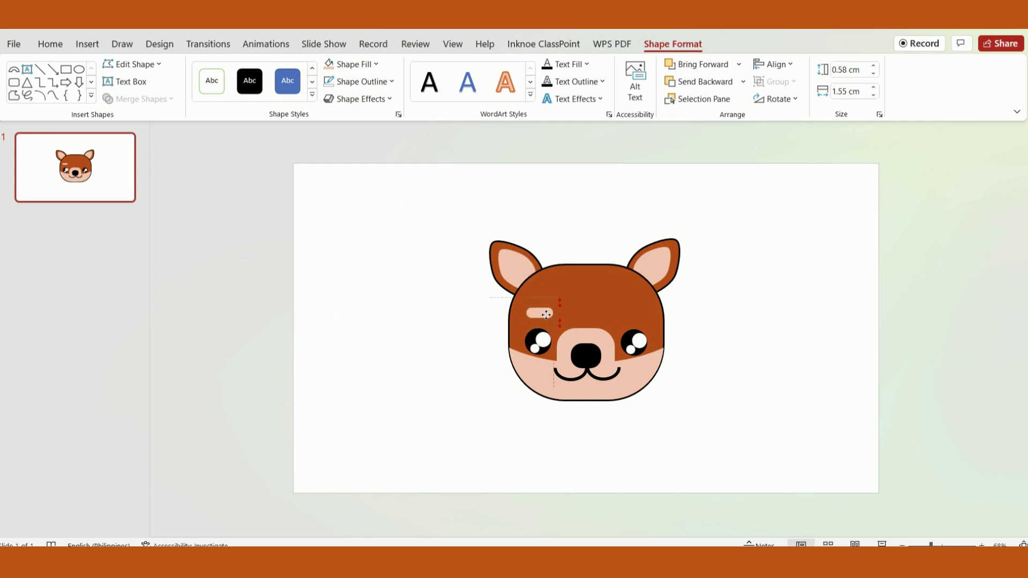
{"action": "left_click", "coordinate": [542, 318]}
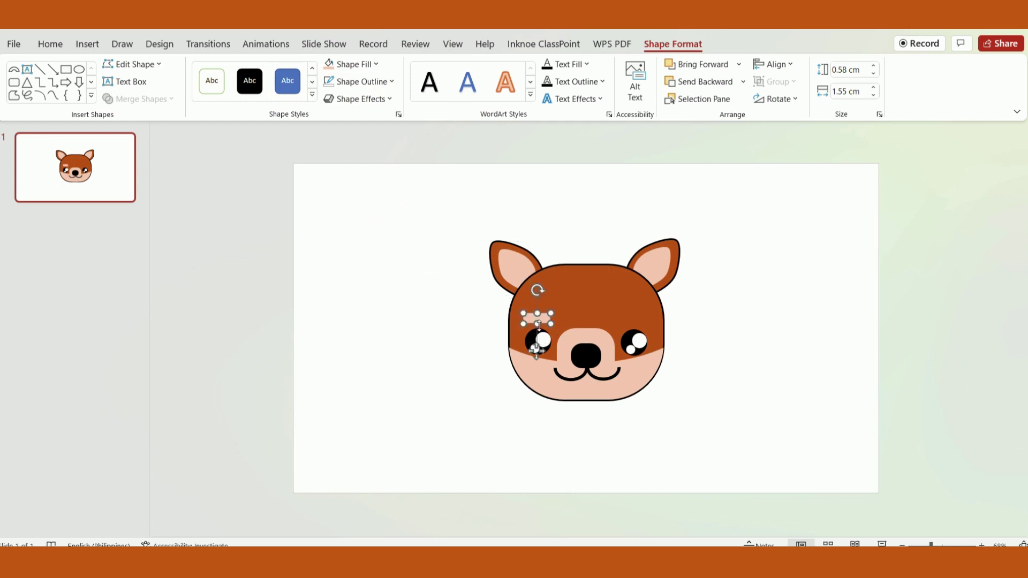
{"action": "left_click_drag", "start_coordinate": [537, 290], "coordinate": [532, 290]}
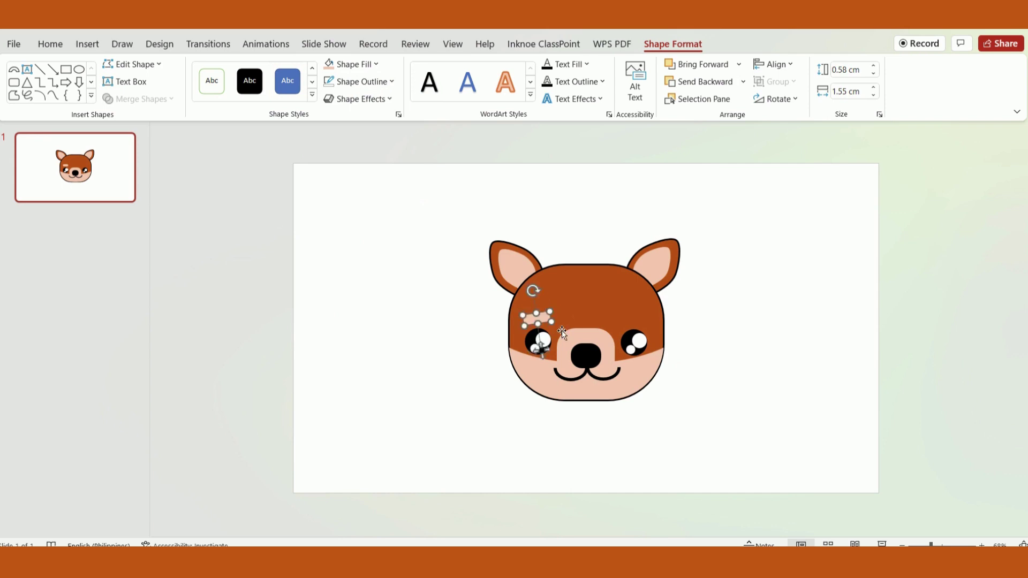
Step: Paste a copy of the eyebrow above the right eye and flip it horizontally
{"action": "key", "text": "ctrl+v"}
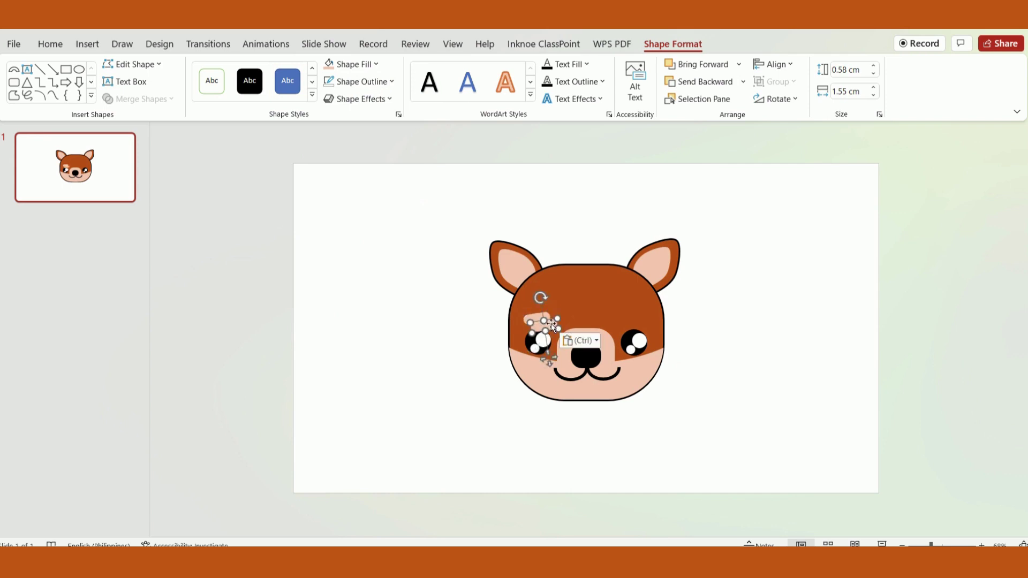
{"action": "left_click_drag", "start_coordinate": [553, 326], "coordinate": [644, 322]}
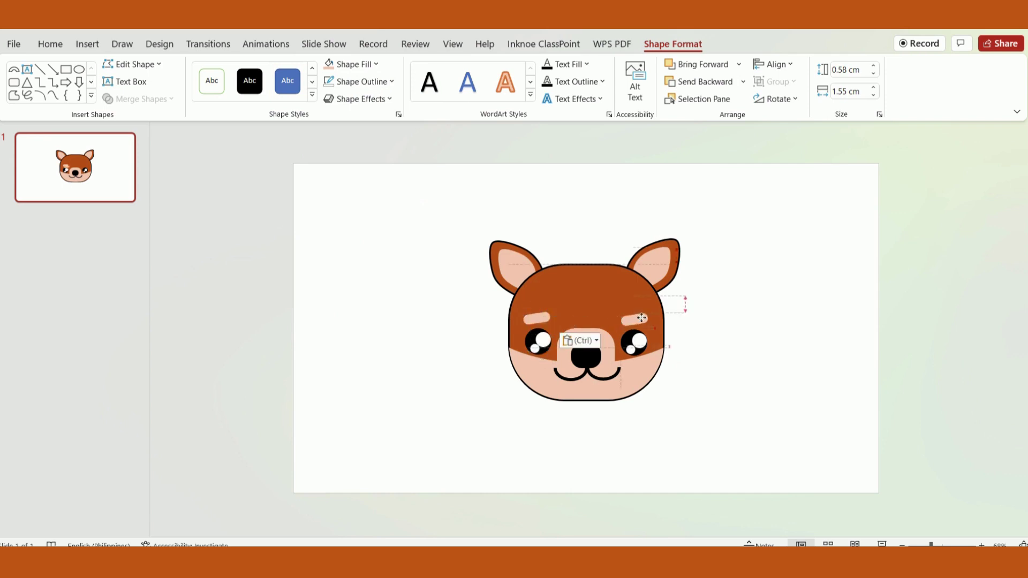
{"action": "left_click", "coordinate": [789, 105]}
{"action": "left_click", "coordinate": [799, 174]}
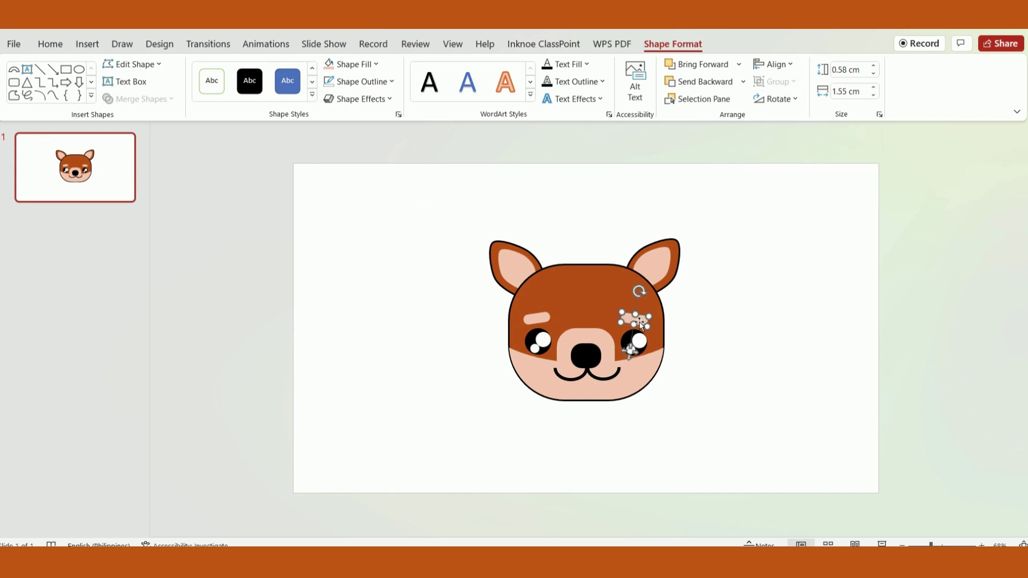
{"action": "left_click_drag", "start_coordinate": [640, 323], "coordinate": [642, 319]}
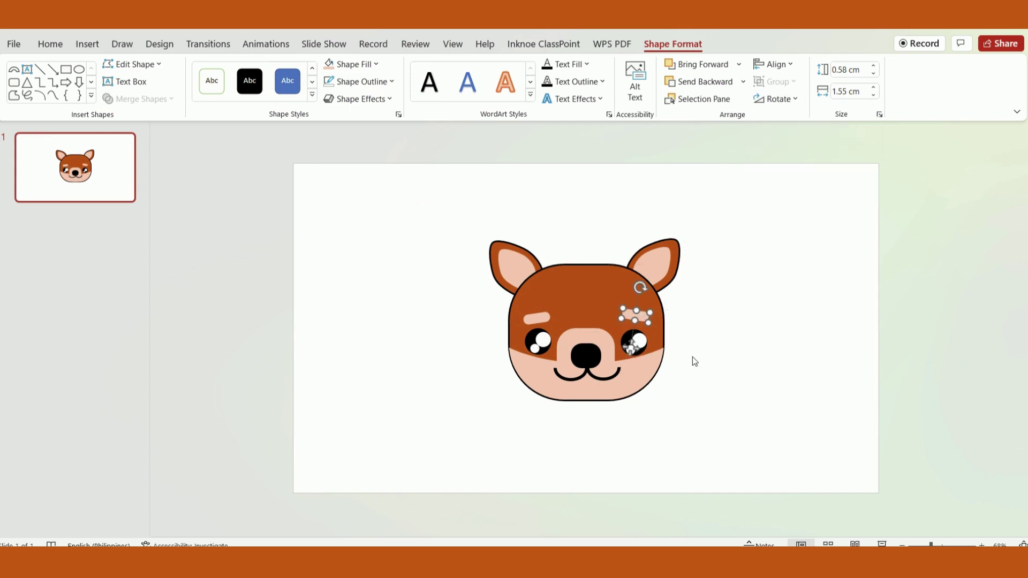
{"action": "left_click", "coordinate": [712, 350]}
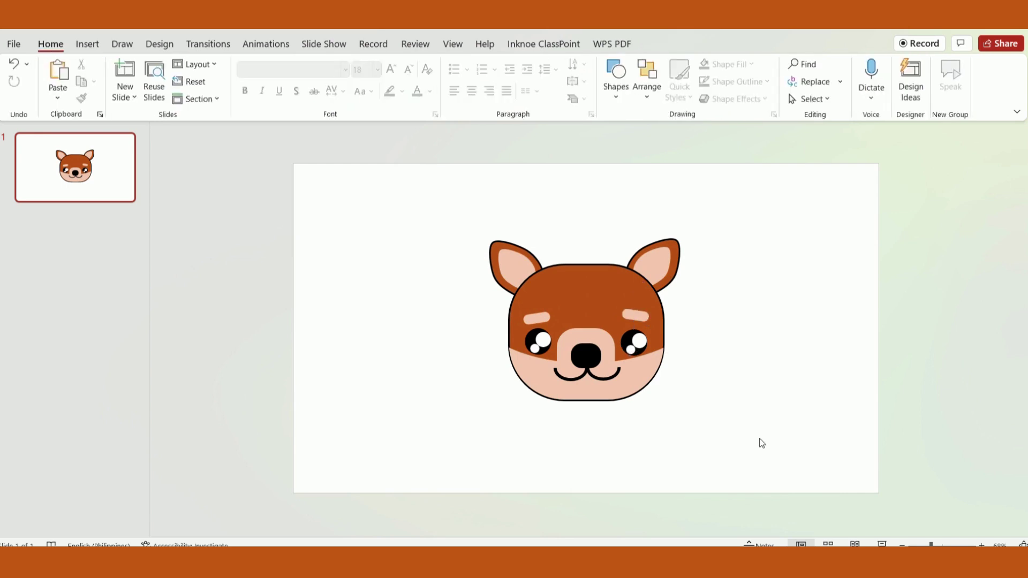
Step: Box-select every dog-face shape, group with Ctrl+G, enlarge the group, and centre it horizontally
{"action": "left_click_drag", "start_coordinate": [760, 440], "coordinate": [386, 198]}
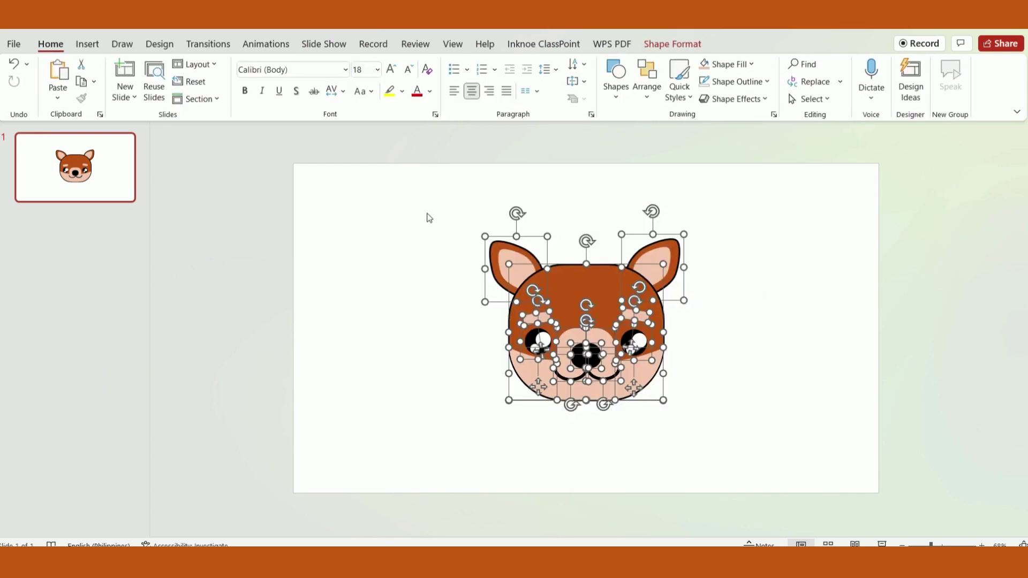
{"action": "key", "text": "ctrl+g"}
{"action": "left_click_drag", "start_coordinate": [685, 405], "coordinate": [724, 432]}
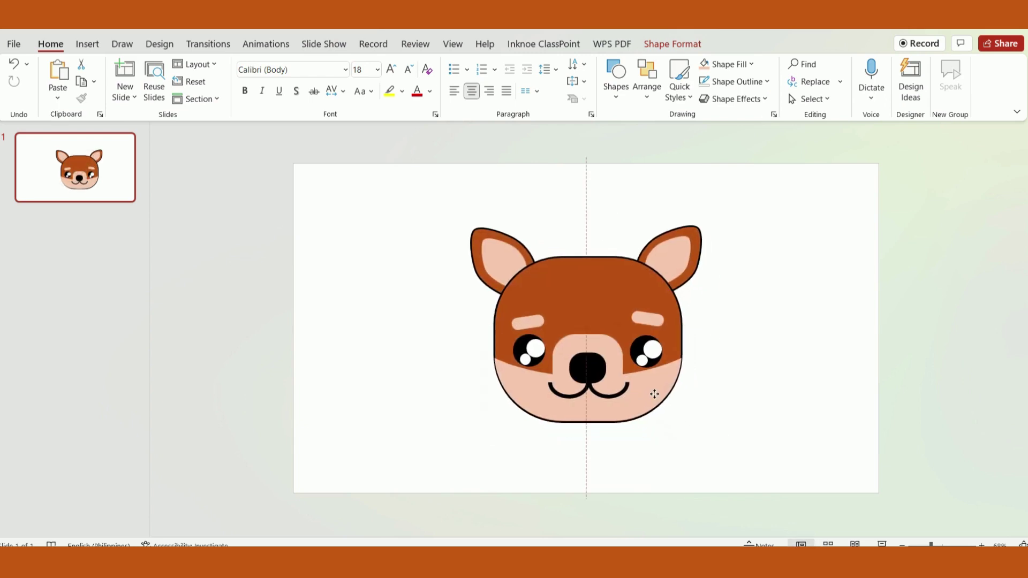
{"action": "left_click_drag", "start_coordinate": [662, 403], "coordinate": [652, 395]}
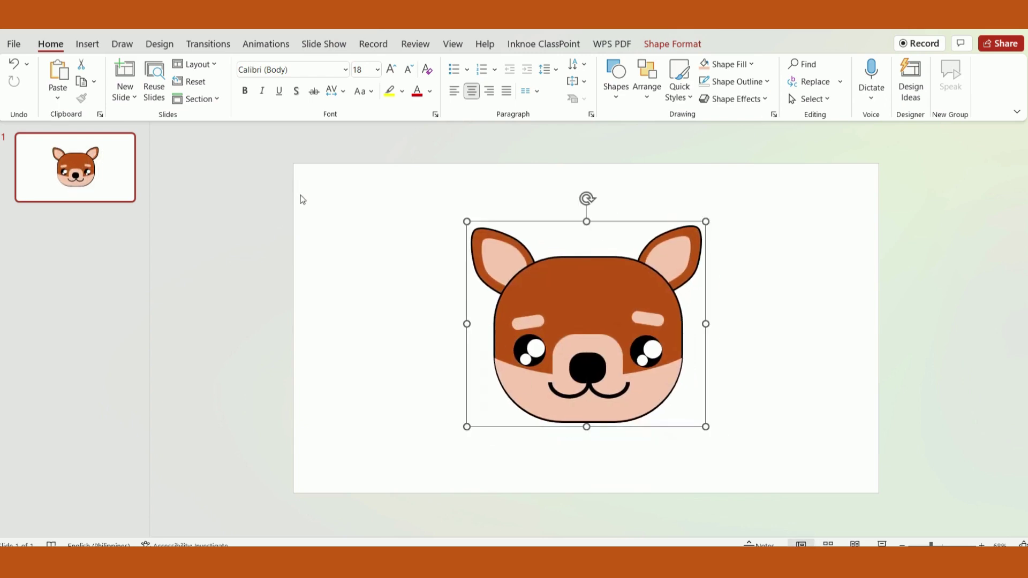